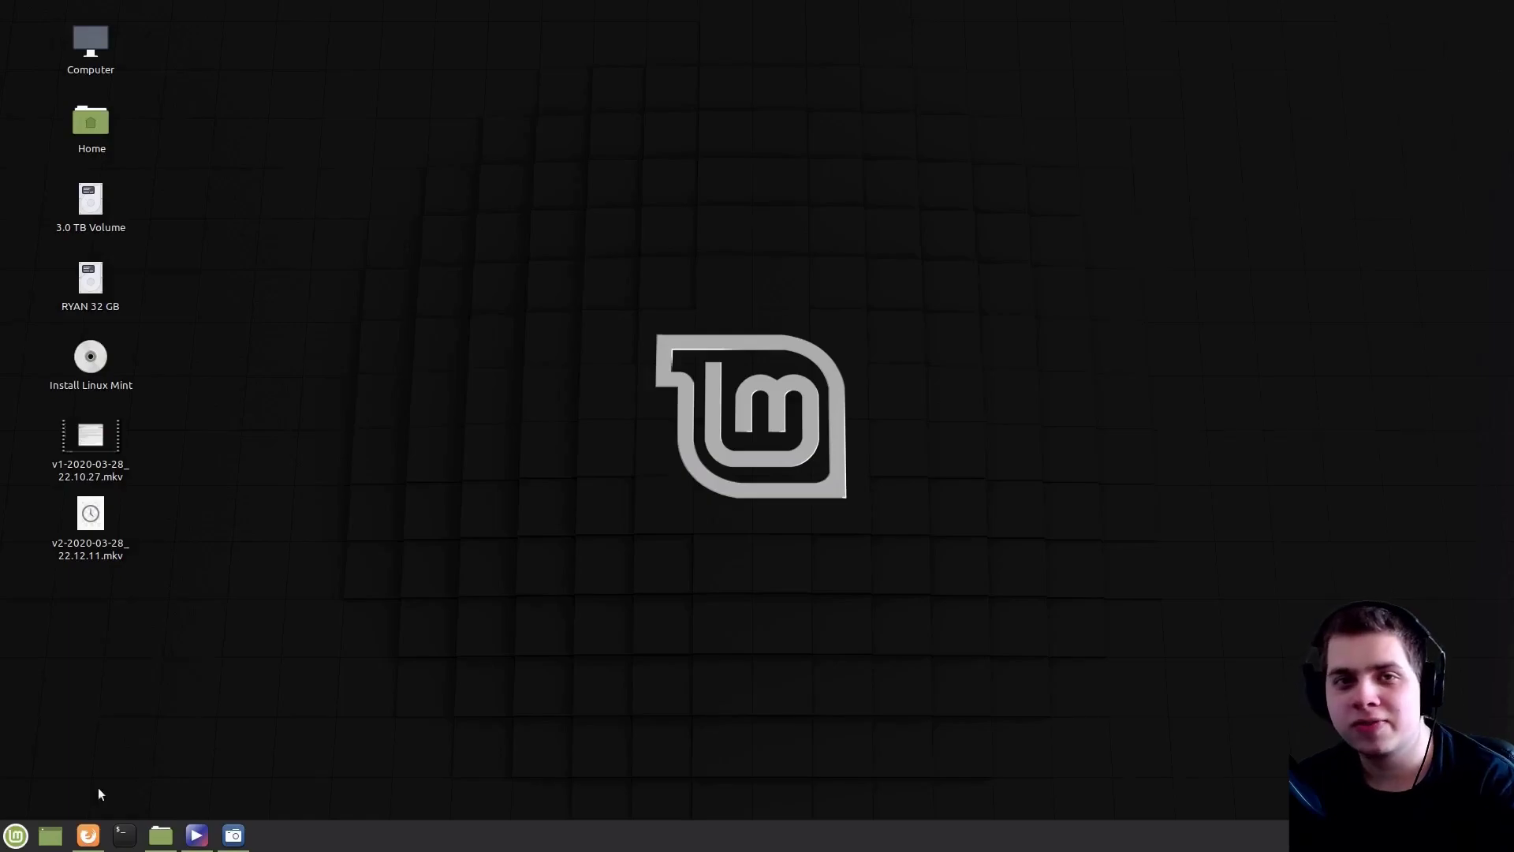
# Bring up blender.org in Firefox and go to the Blender download page
pyautogui.click(88, 835)
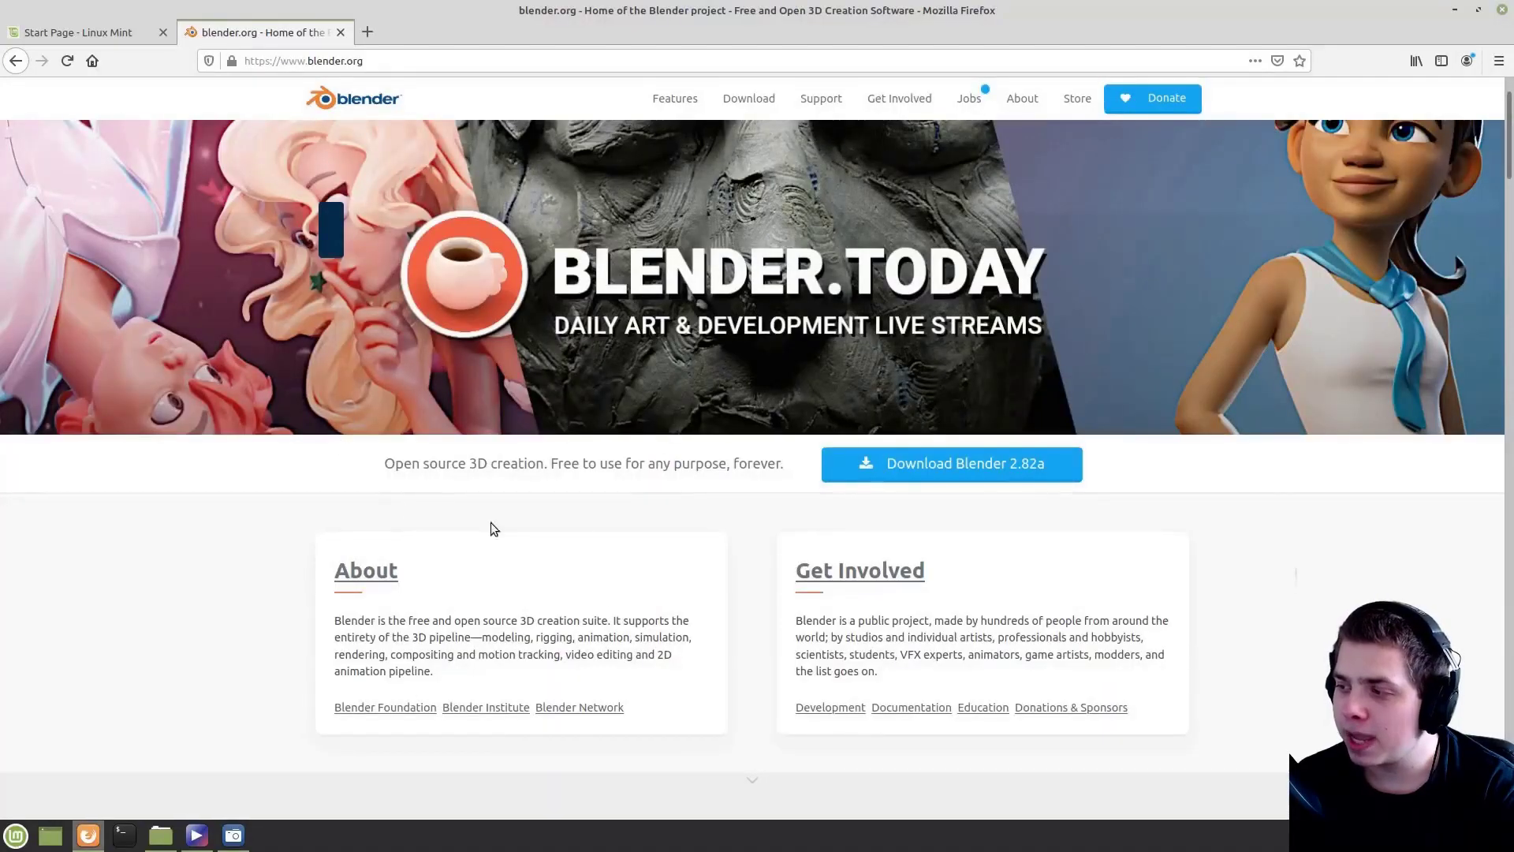
pyautogui.scroll(-3, 984, 331)
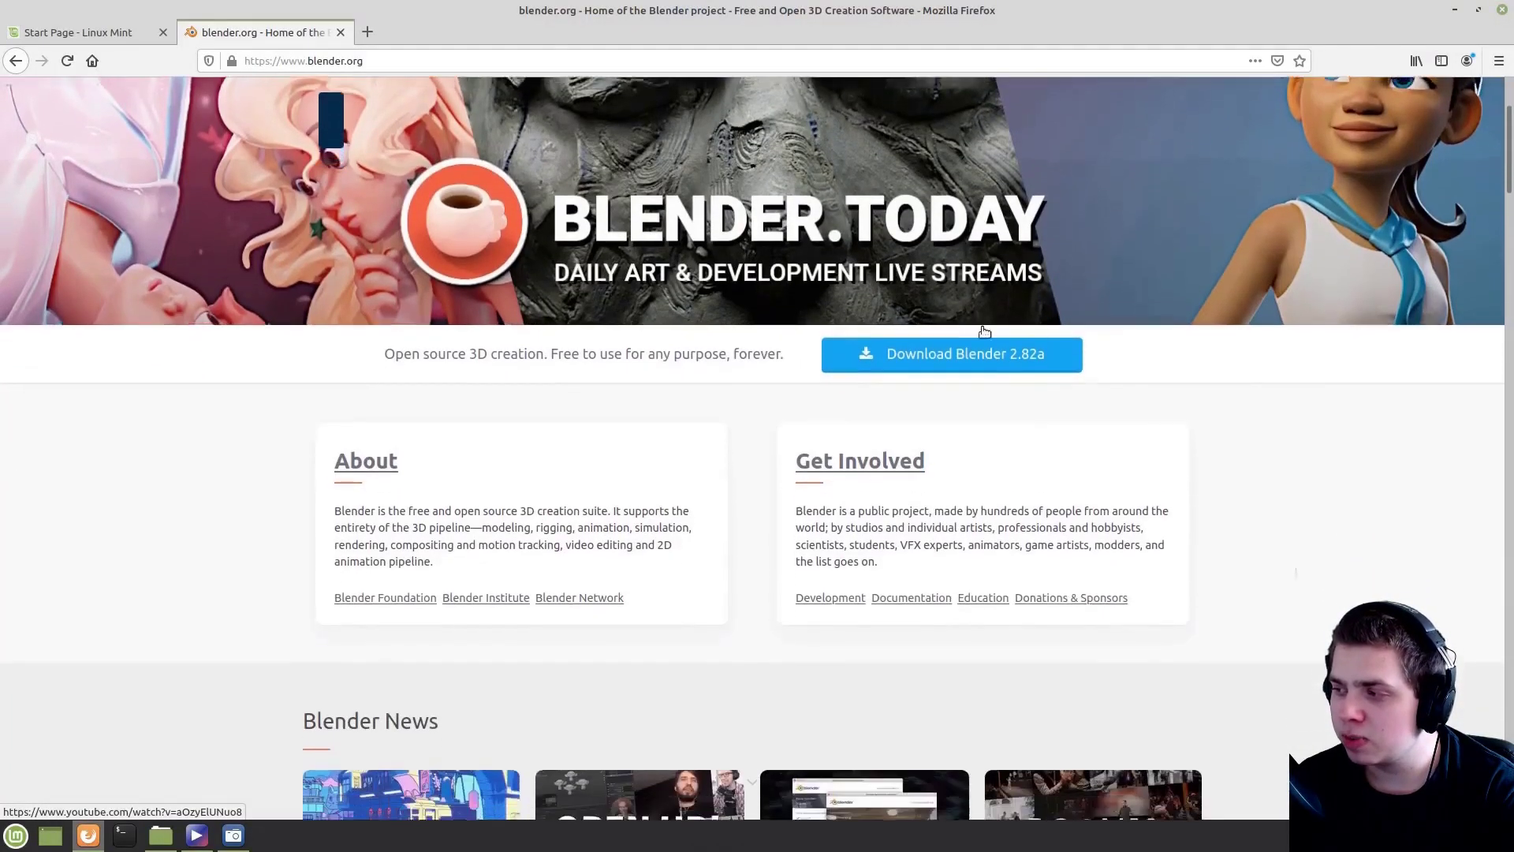
pyautogui.scroll(-1, 985, 331)
pyautogui.click(953, 339)
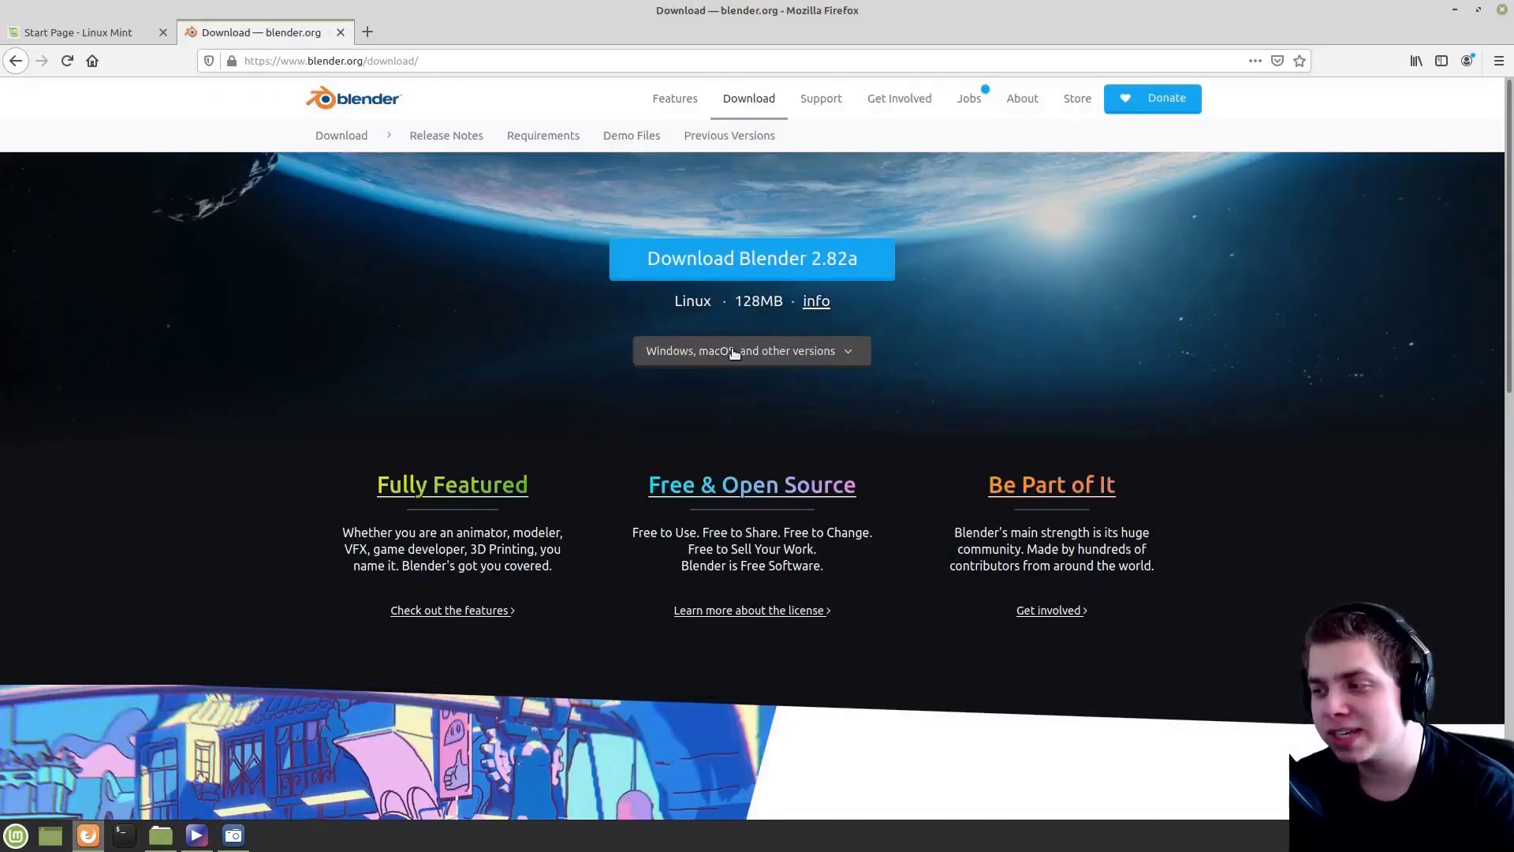
# Download the Blender 2.82a Linux archive and save it to disk
pyautogui.click(734, 352)
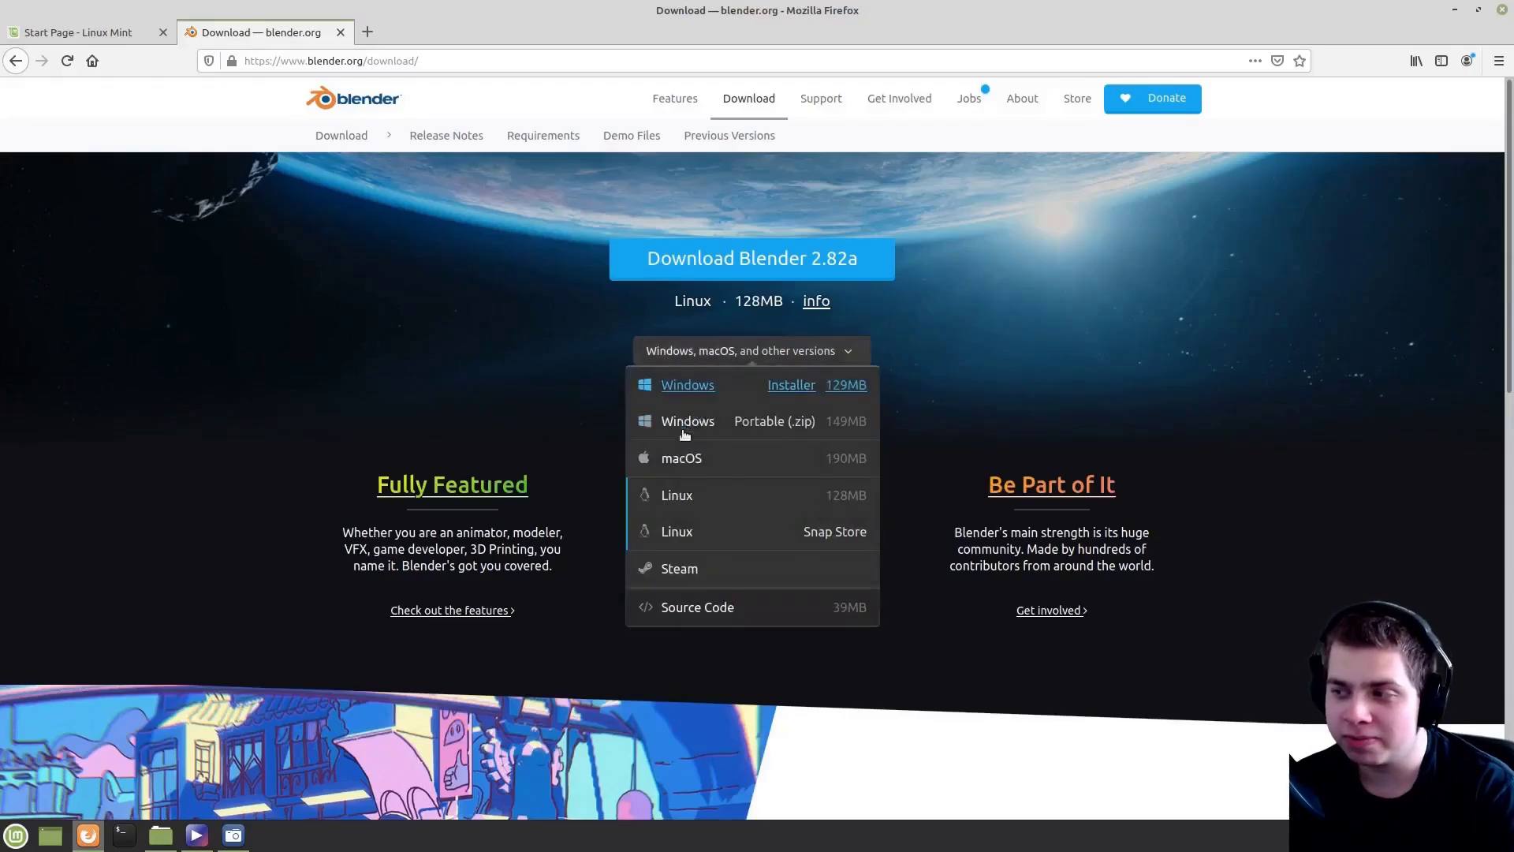
pyautogui.click(839, 493)
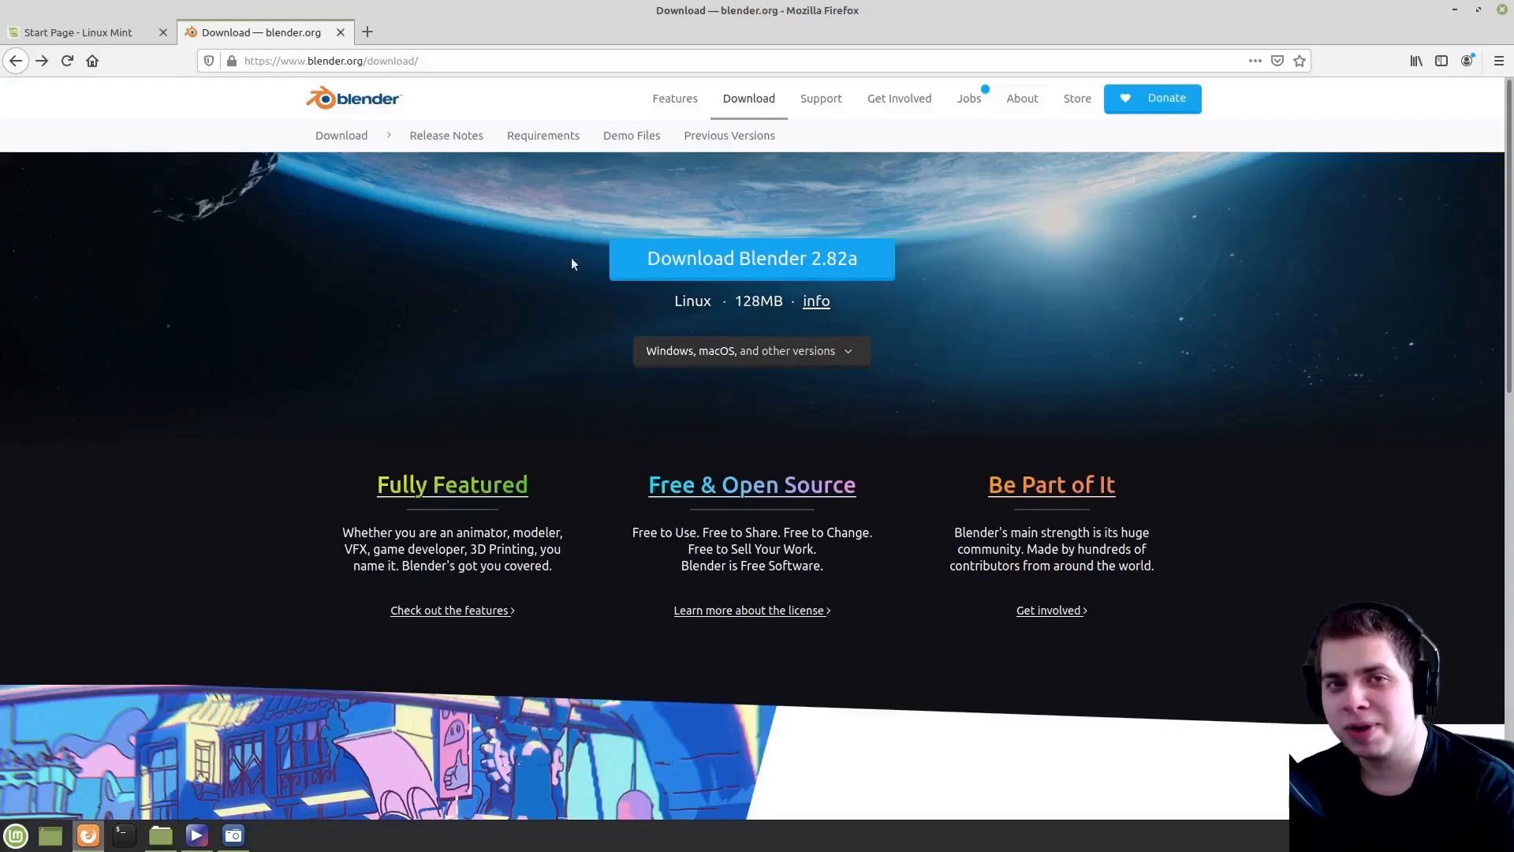
pyautogui.click(777, 258)
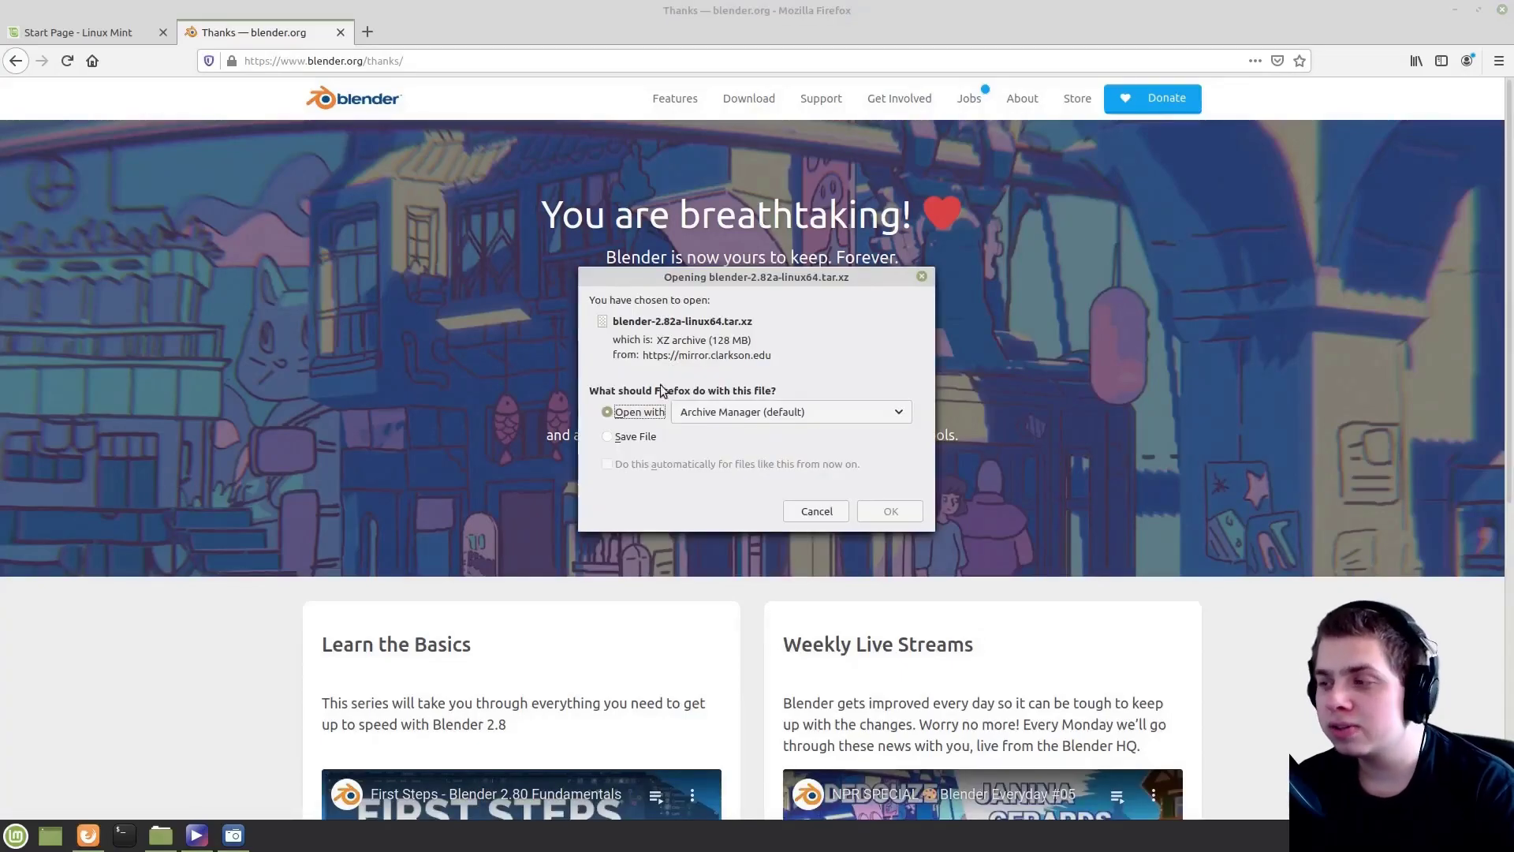
pyautogui.click(607, 438)
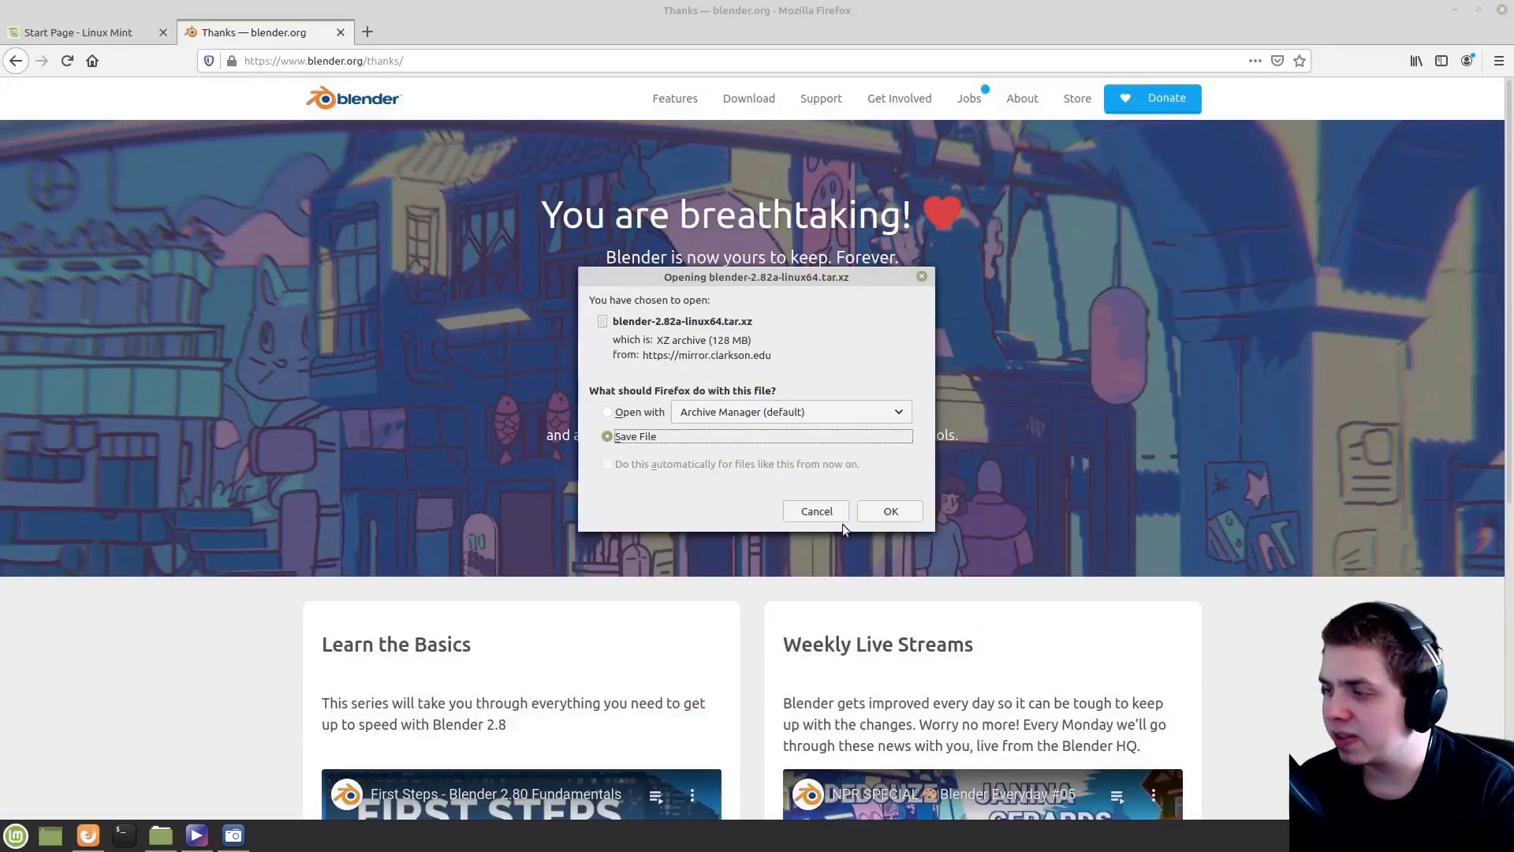
pyautogui.click(885, 513)
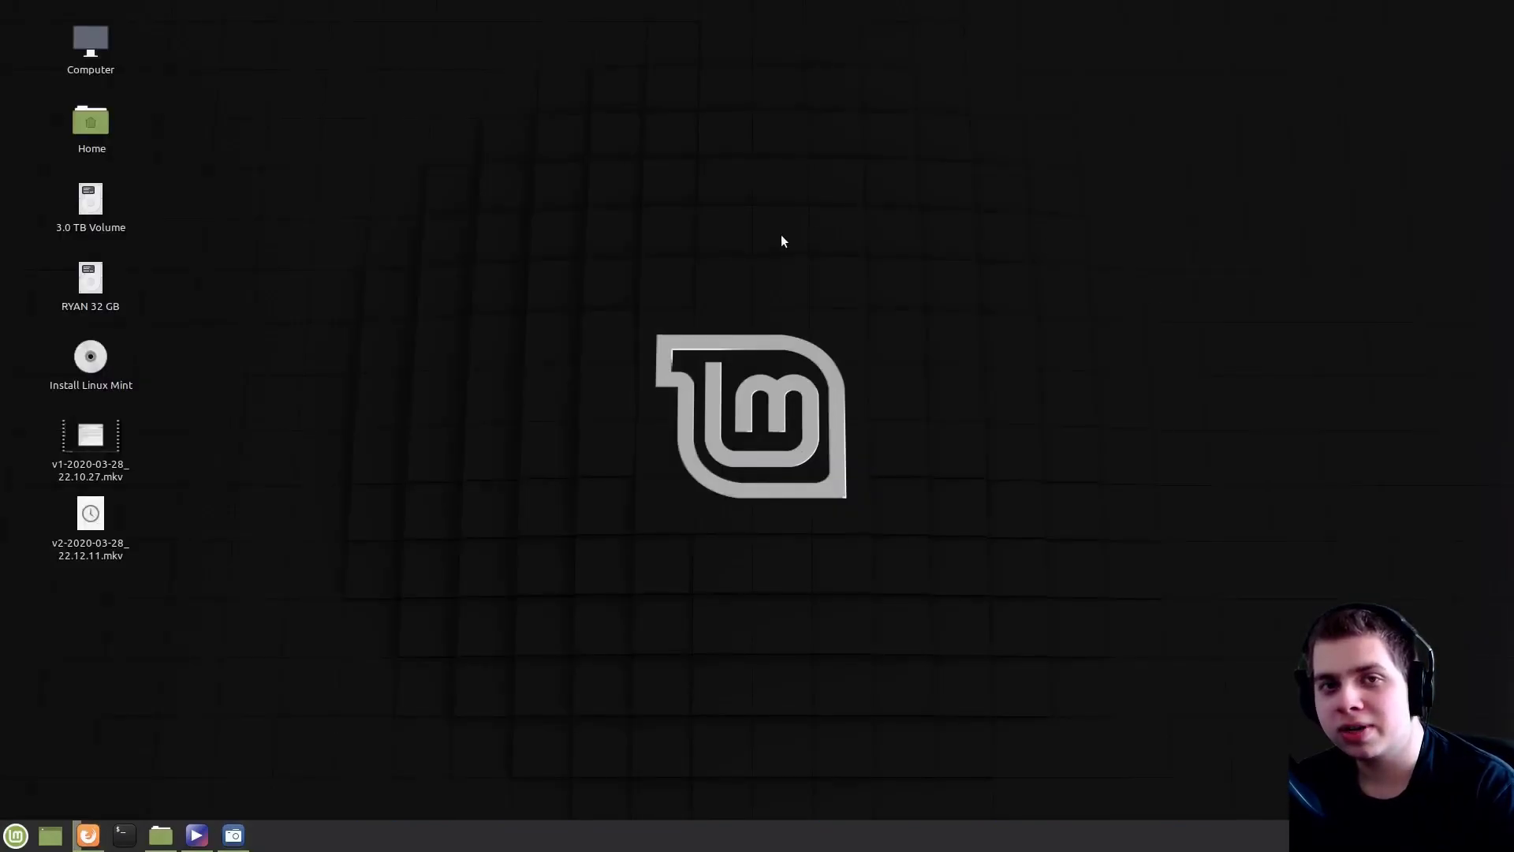
# Create a new desktop folder named 'Blennder 2.82a'
pyautogui.rightClick(782, 236)
pyautogui.click(809, 249)
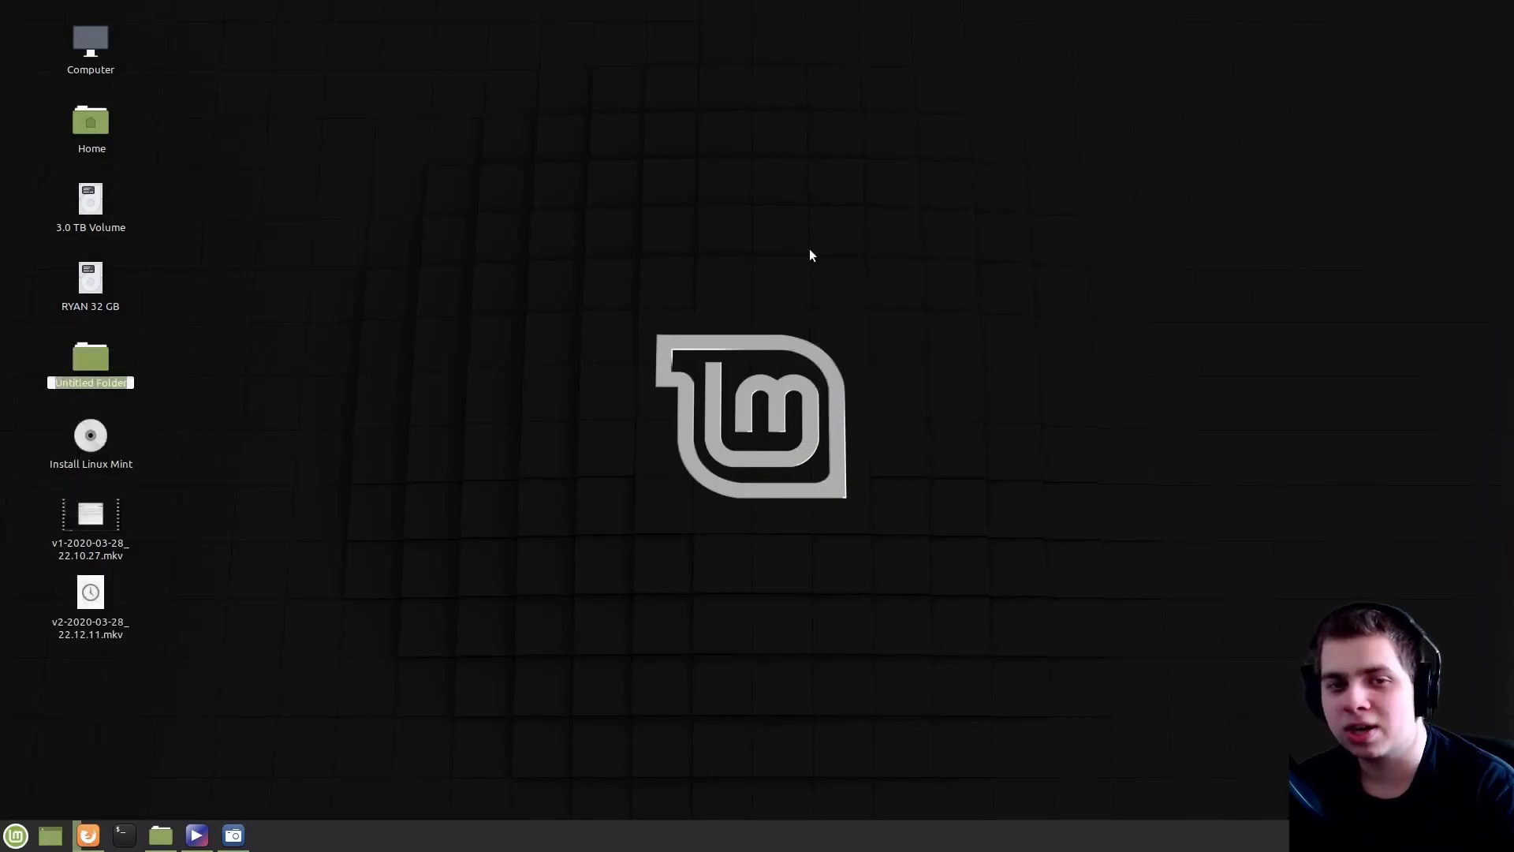
pyautogui.write('Blennder 2.8')
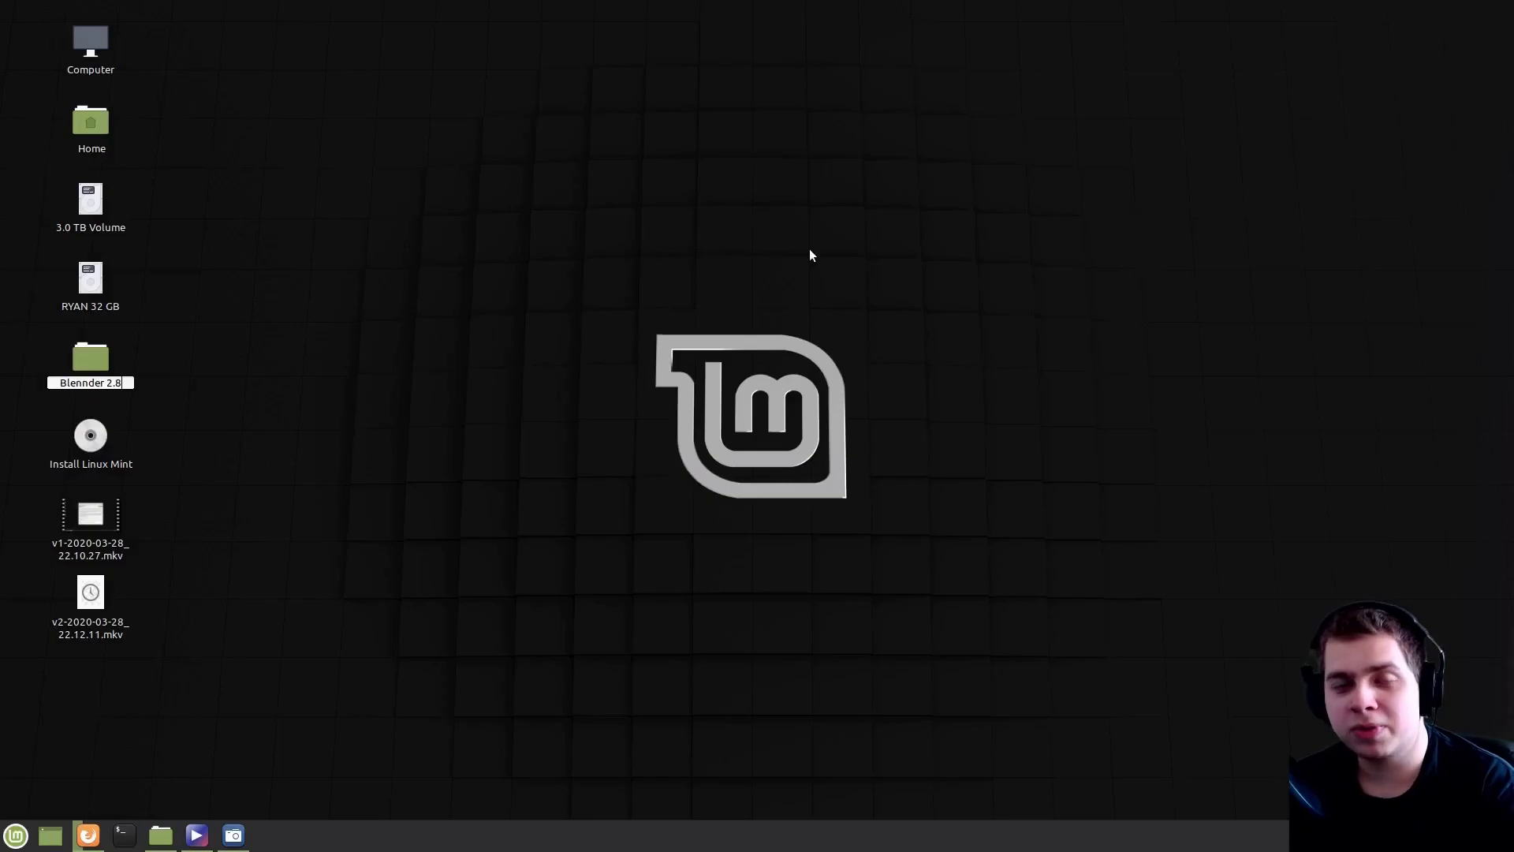
pyautogui.write('2a')
pyautogui.press('Return')
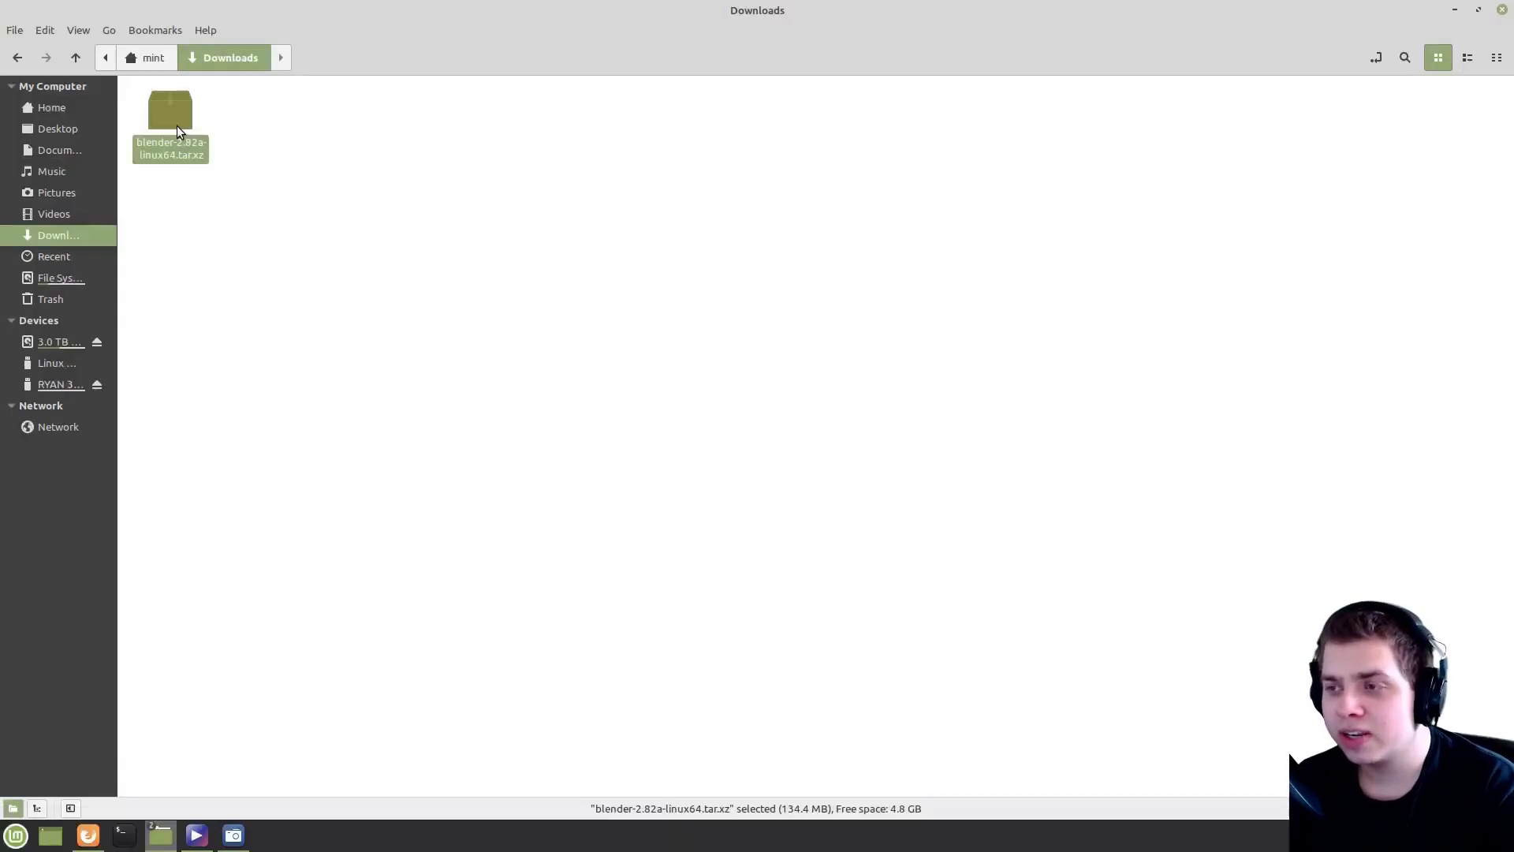
# Cut blender-2.82a-linux64.tar.xz from Downloads and open the new desktop folder
pyautogui.rightClick(175, 127)
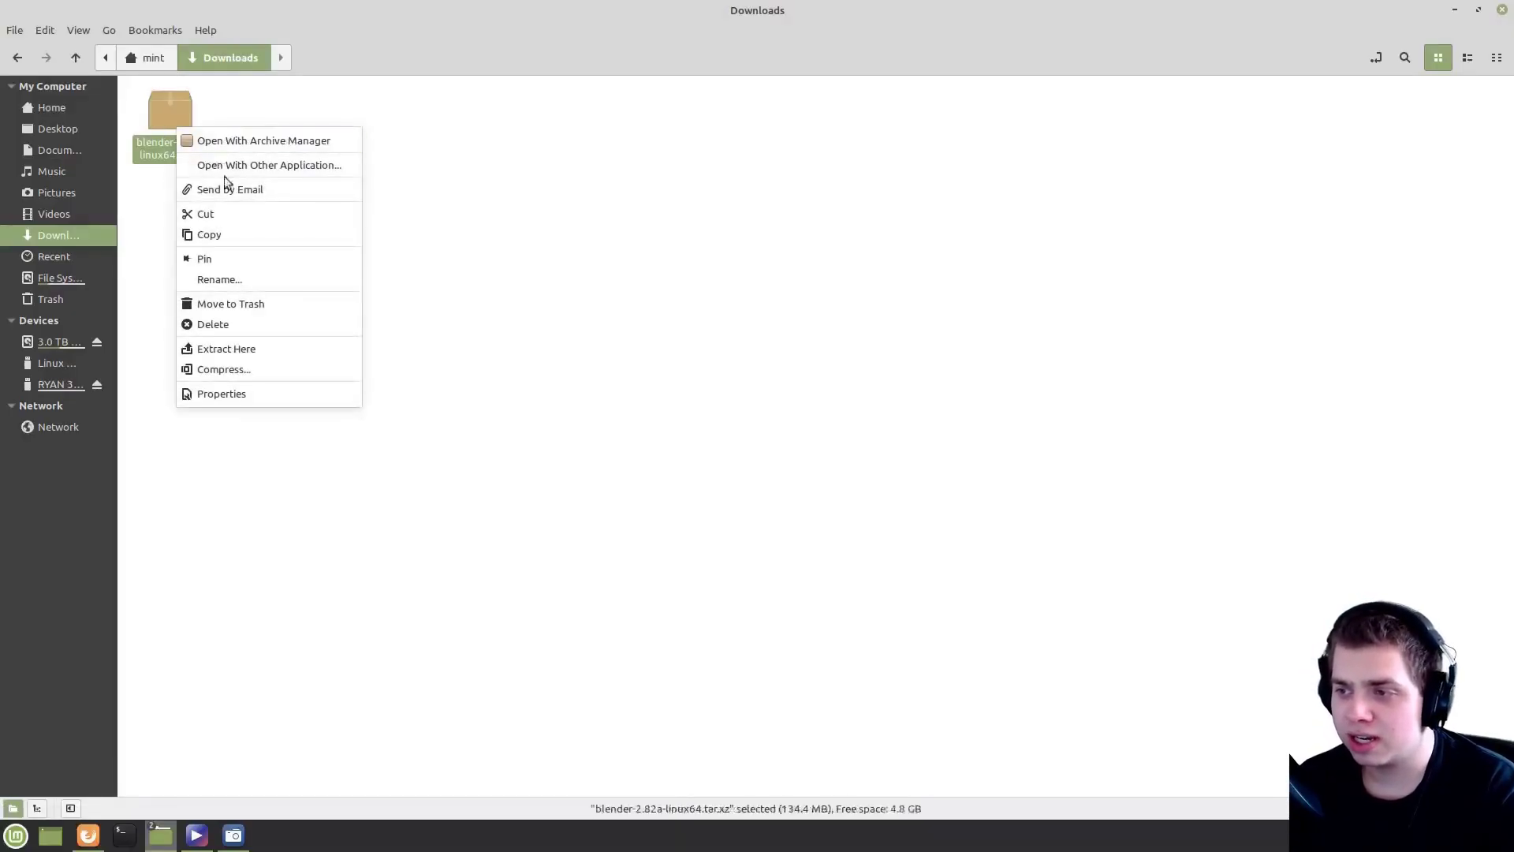
pyautogui.click(209, 215)
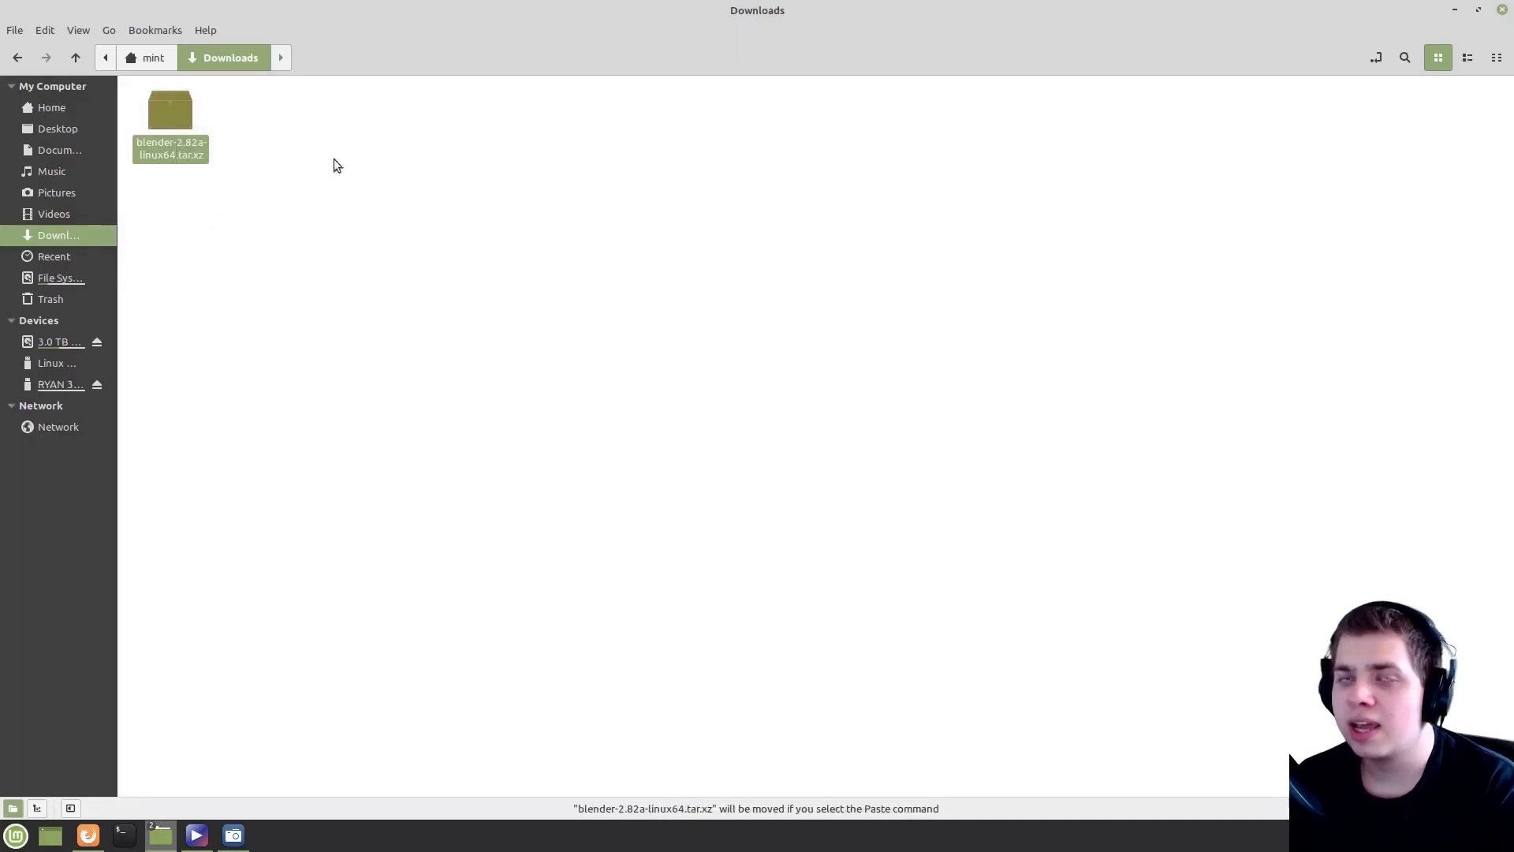
pyautogui.click(1502, 9)
pyautogui.doubleClick(115, 354)
# Paste the archive into the Blender 2.82a folder and extract it there
pyautogui.rightClick(392, 280)
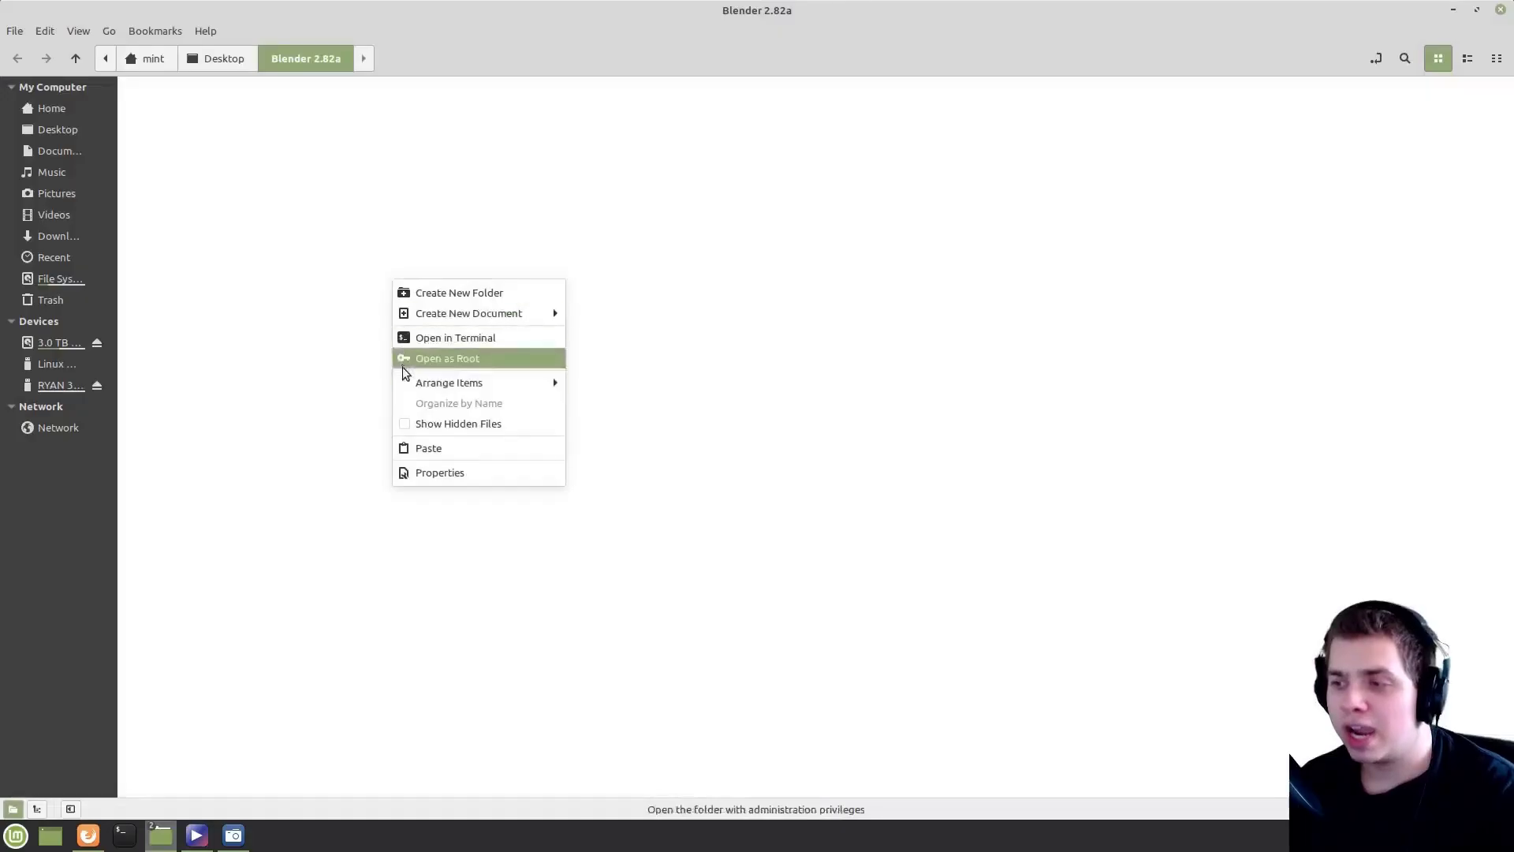
pyautogui.click(410, 446)
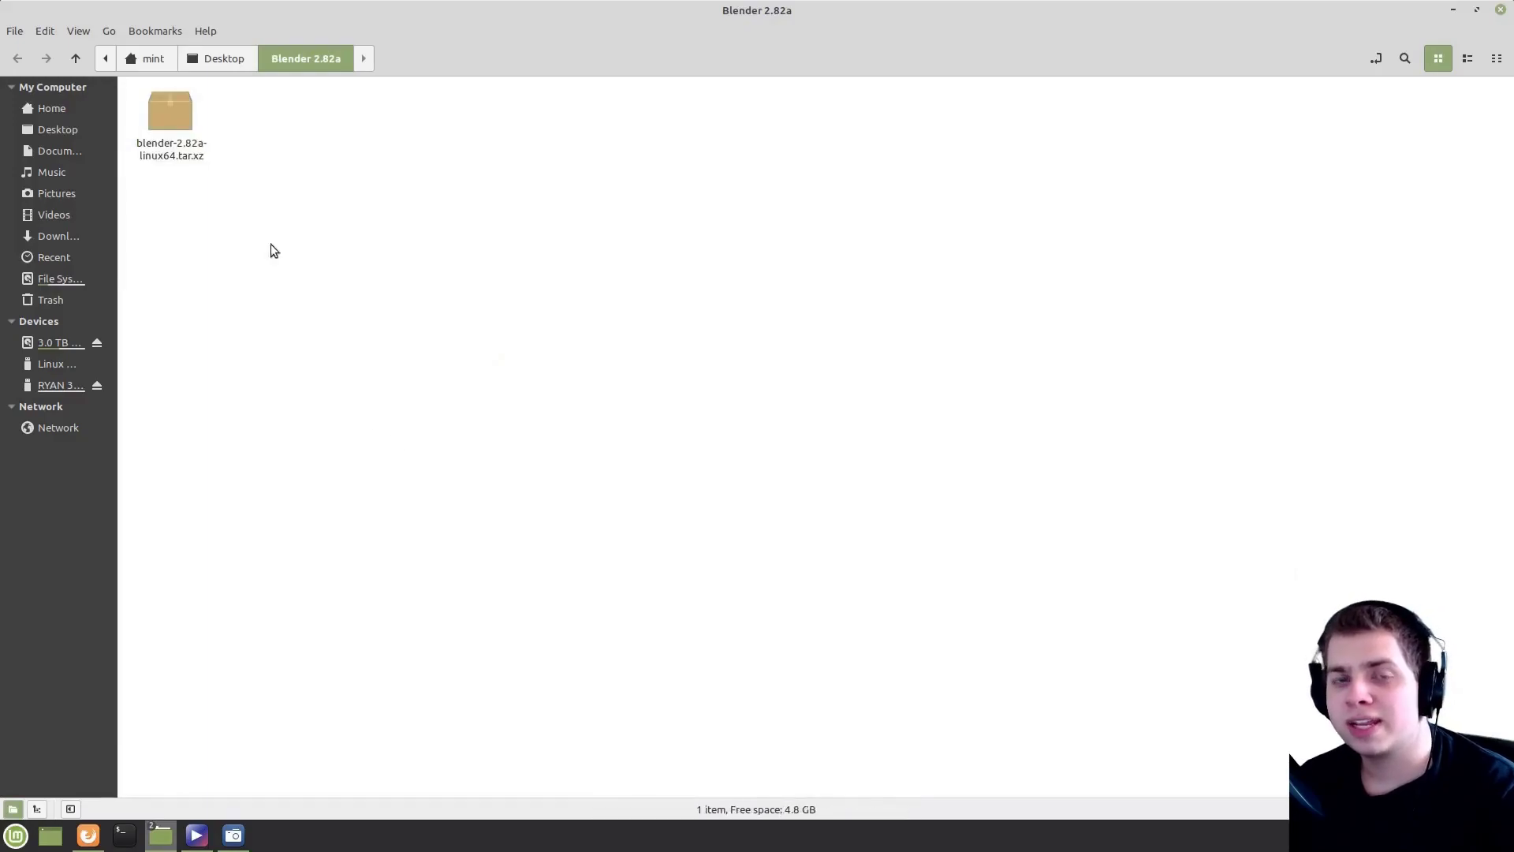
pyautogui.rightClick(193, 146)
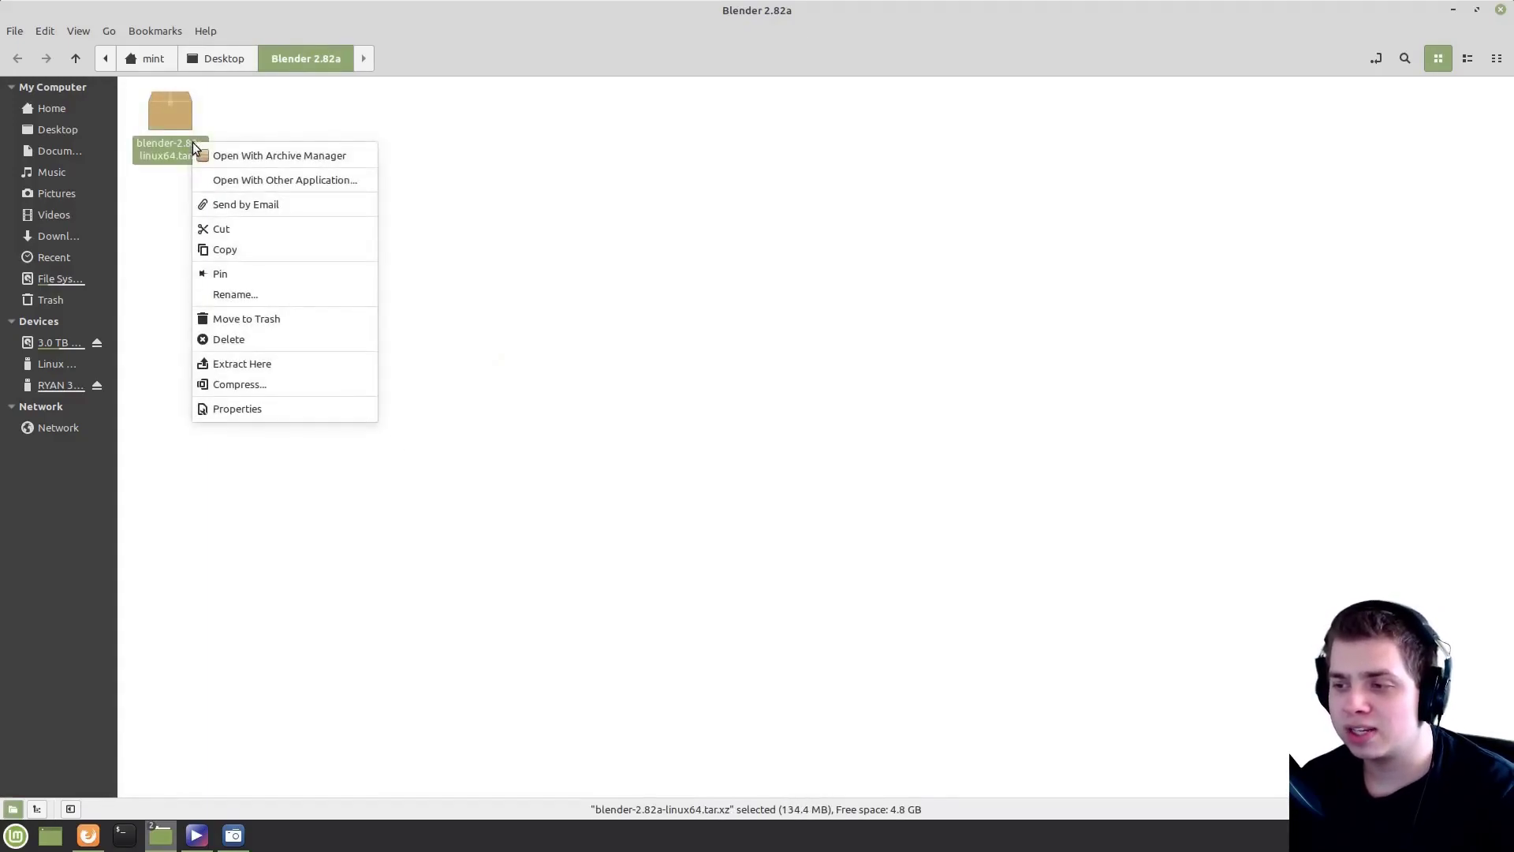
pyautogui.click(268, 364)
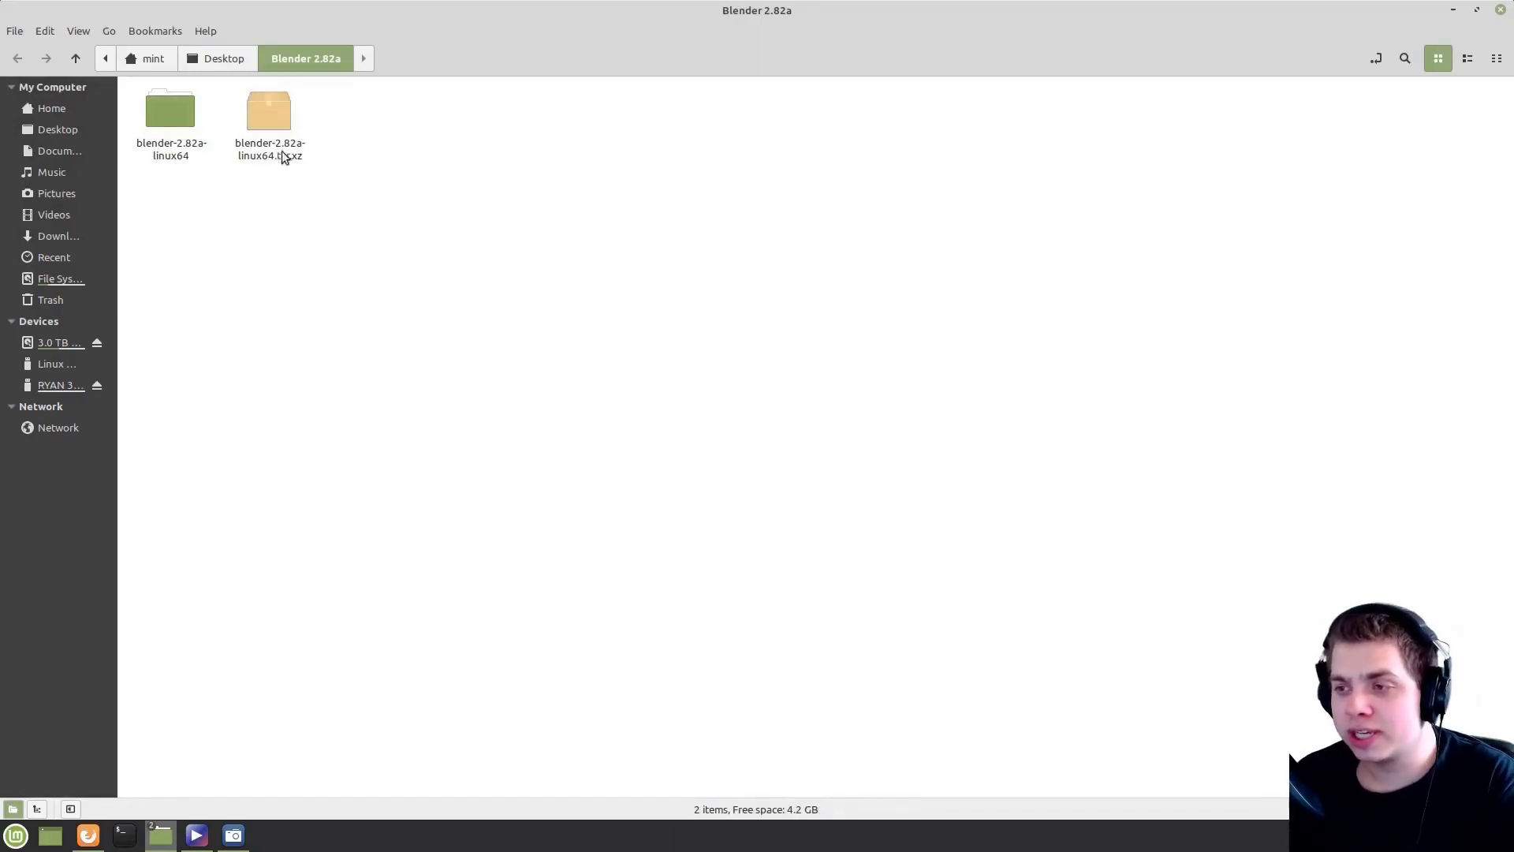
# Launch Blender from blender-2.82a-linux64, then open Train Low Poly.blend from the desktop
pyautogui.doubleClick(182, 148)
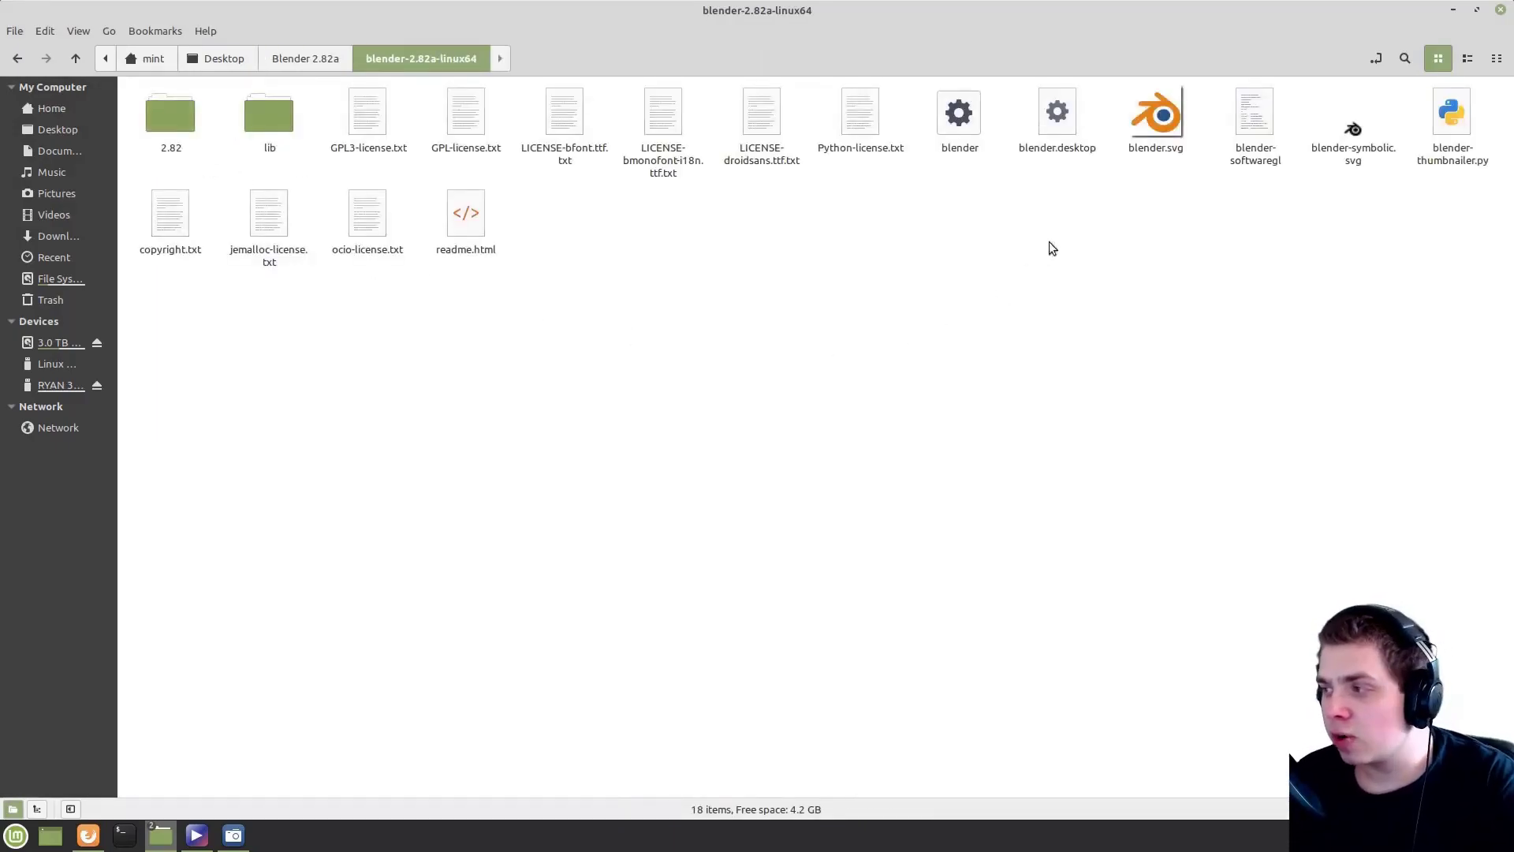
pyautogui.click(960, 125)
pyautogui.doubleClick(961, 124)
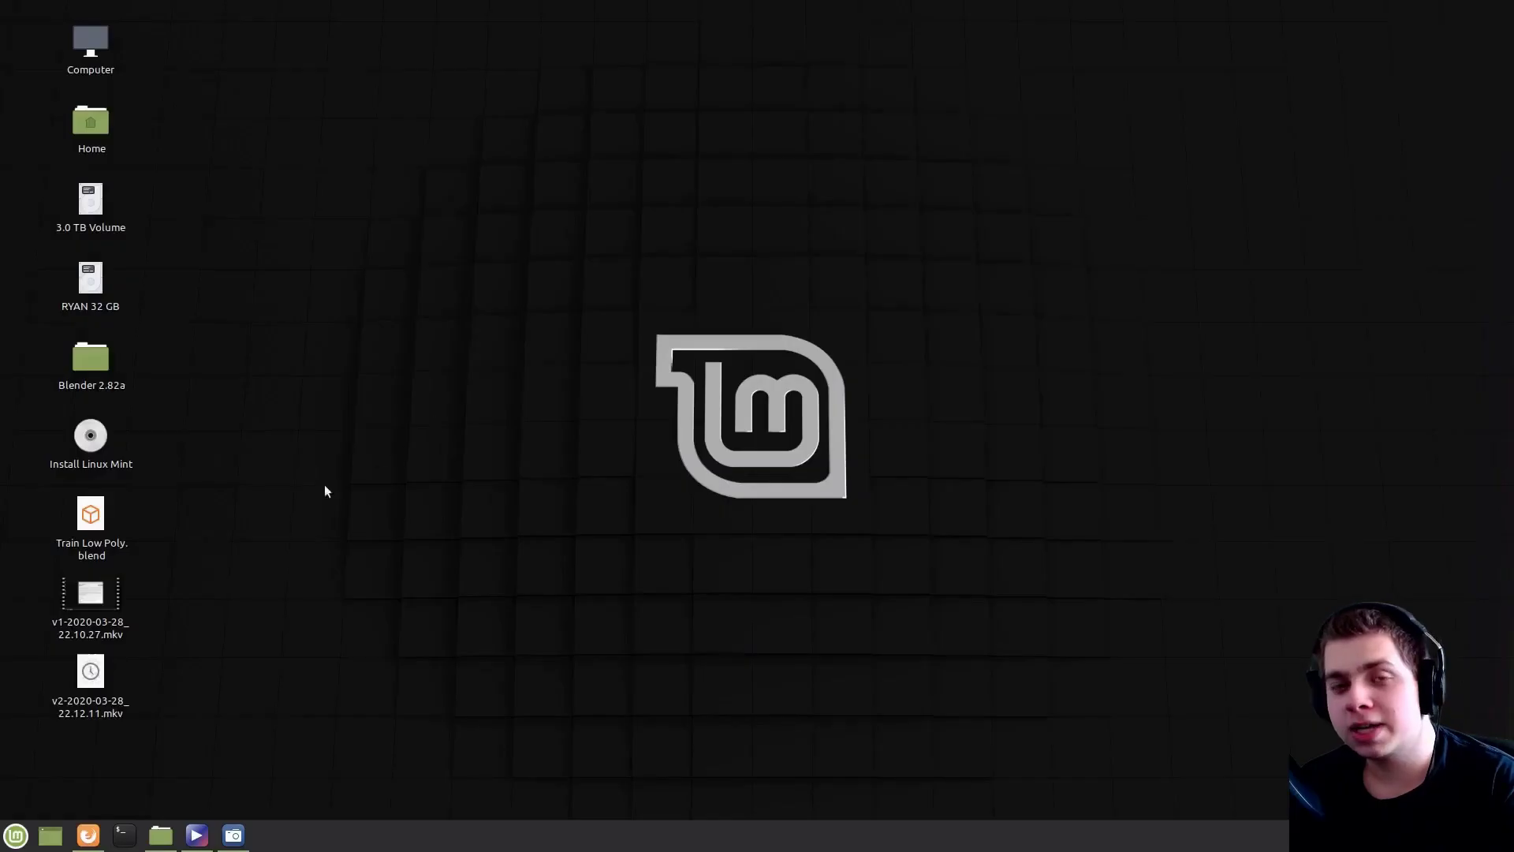
pyautogui.rightClick(87, 517)
pyautogui.click(120, 534)
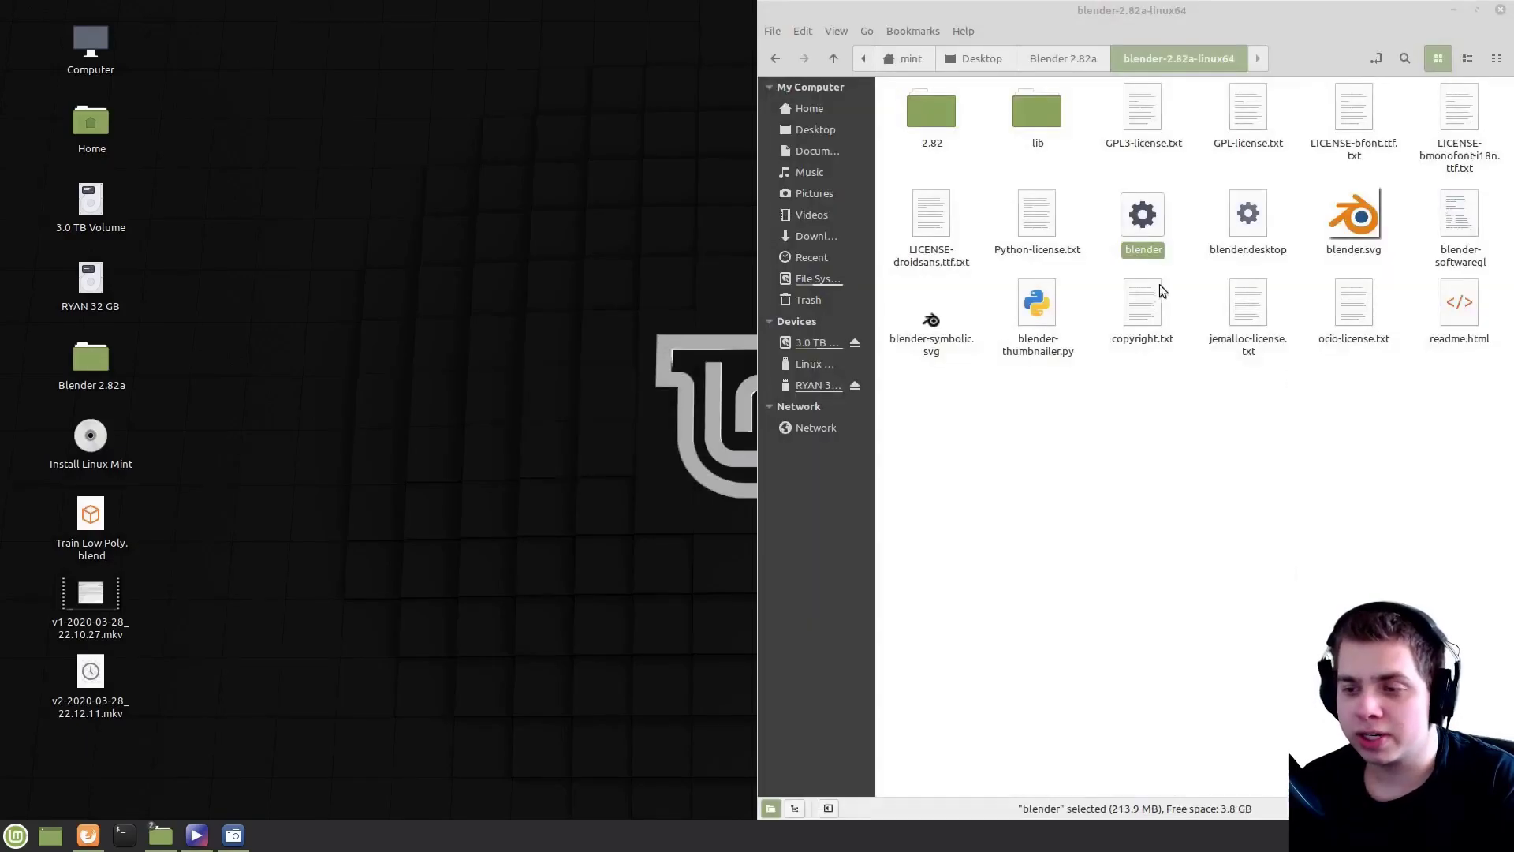
# Open the Menu applet's menu editor and show the Graphics category
pyautogui.rightClick(15, 832)
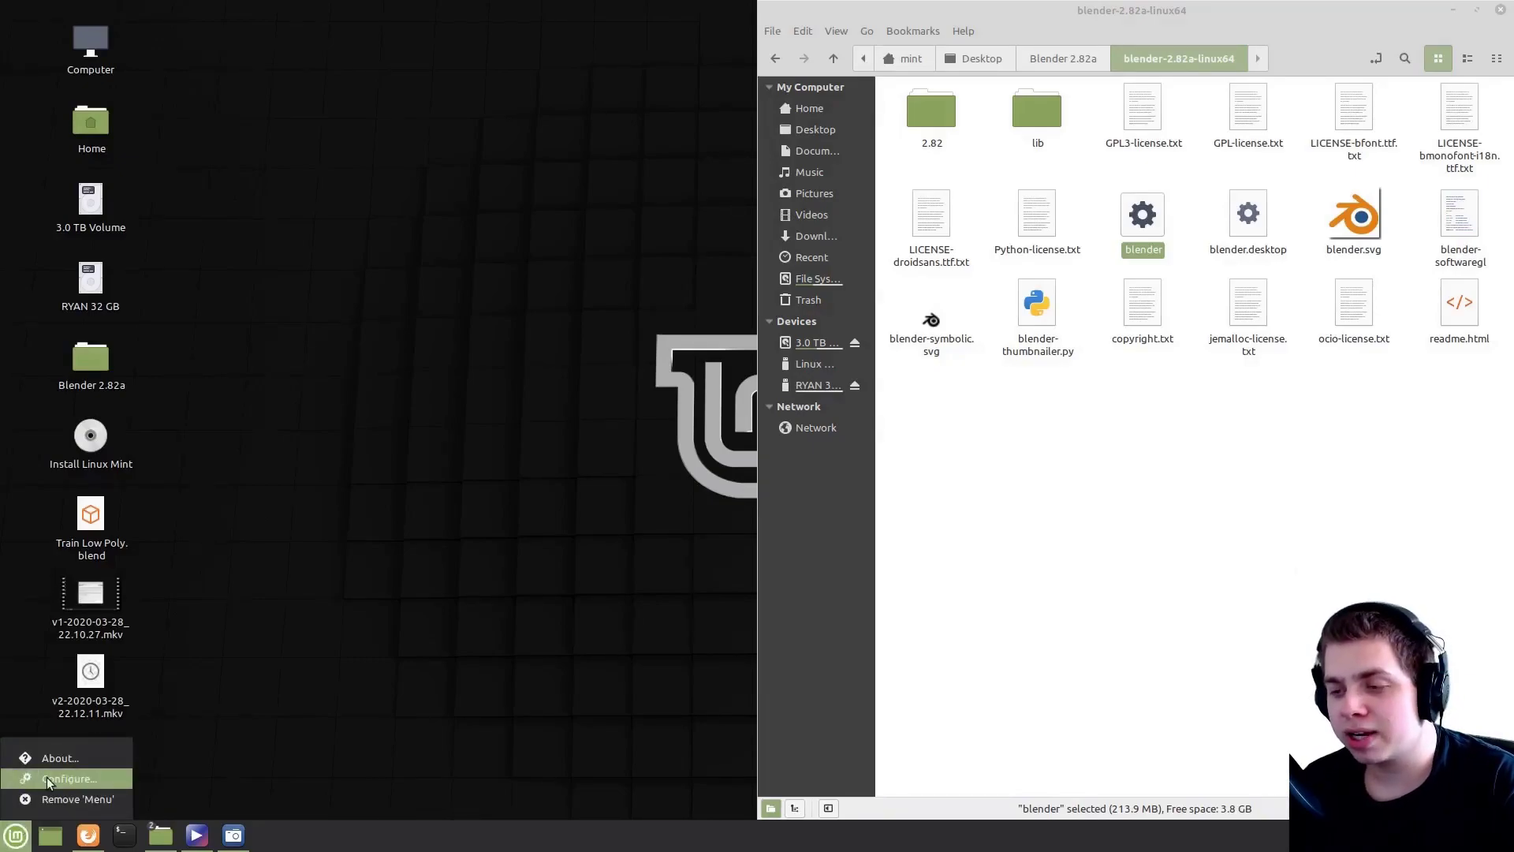
pyautogui.click(48, 779)
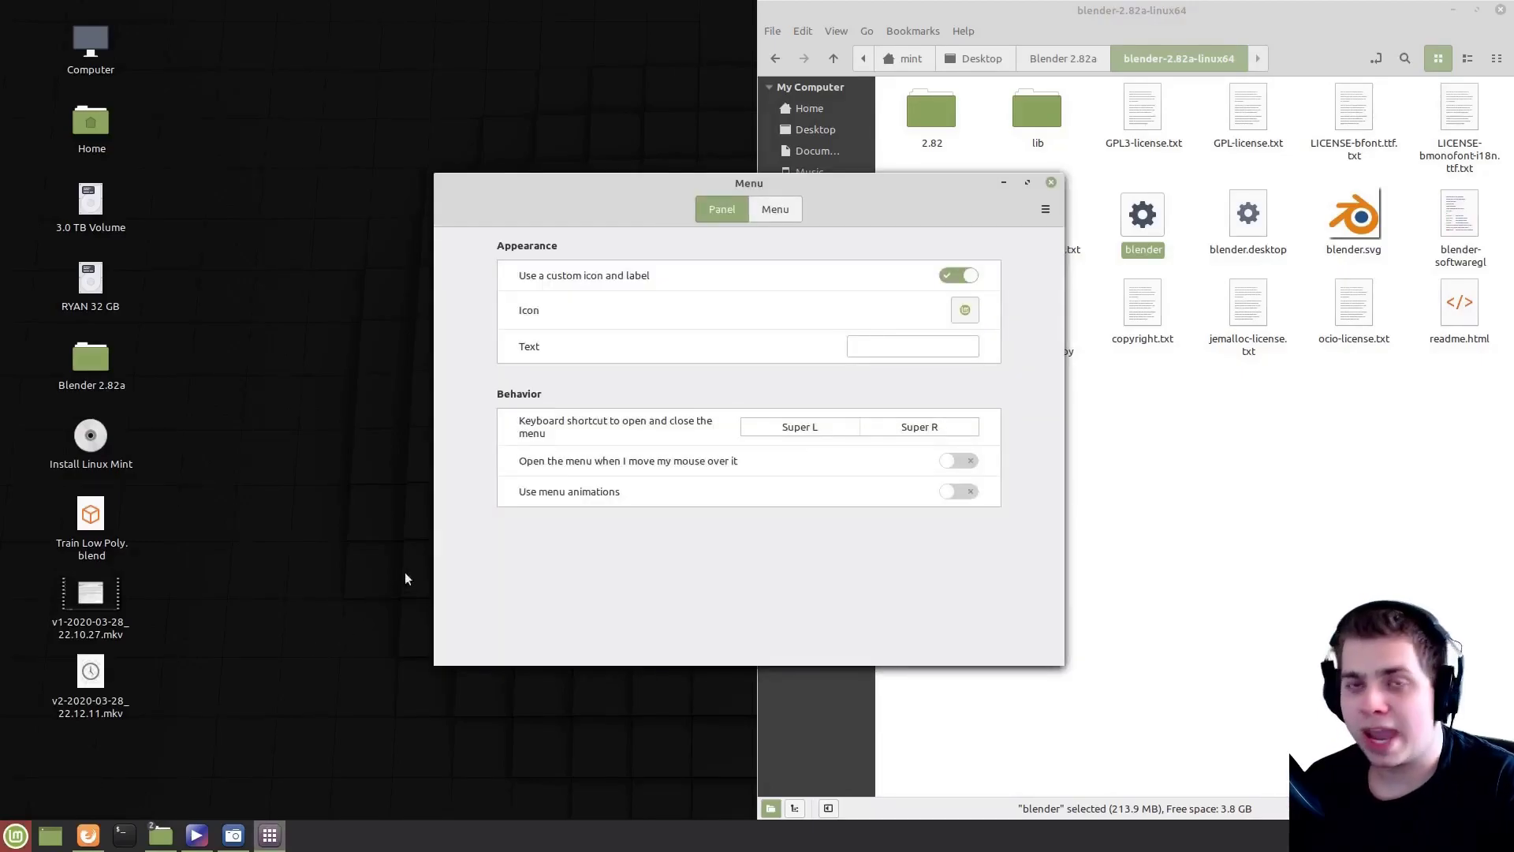
pyautogui.click(776, 209)
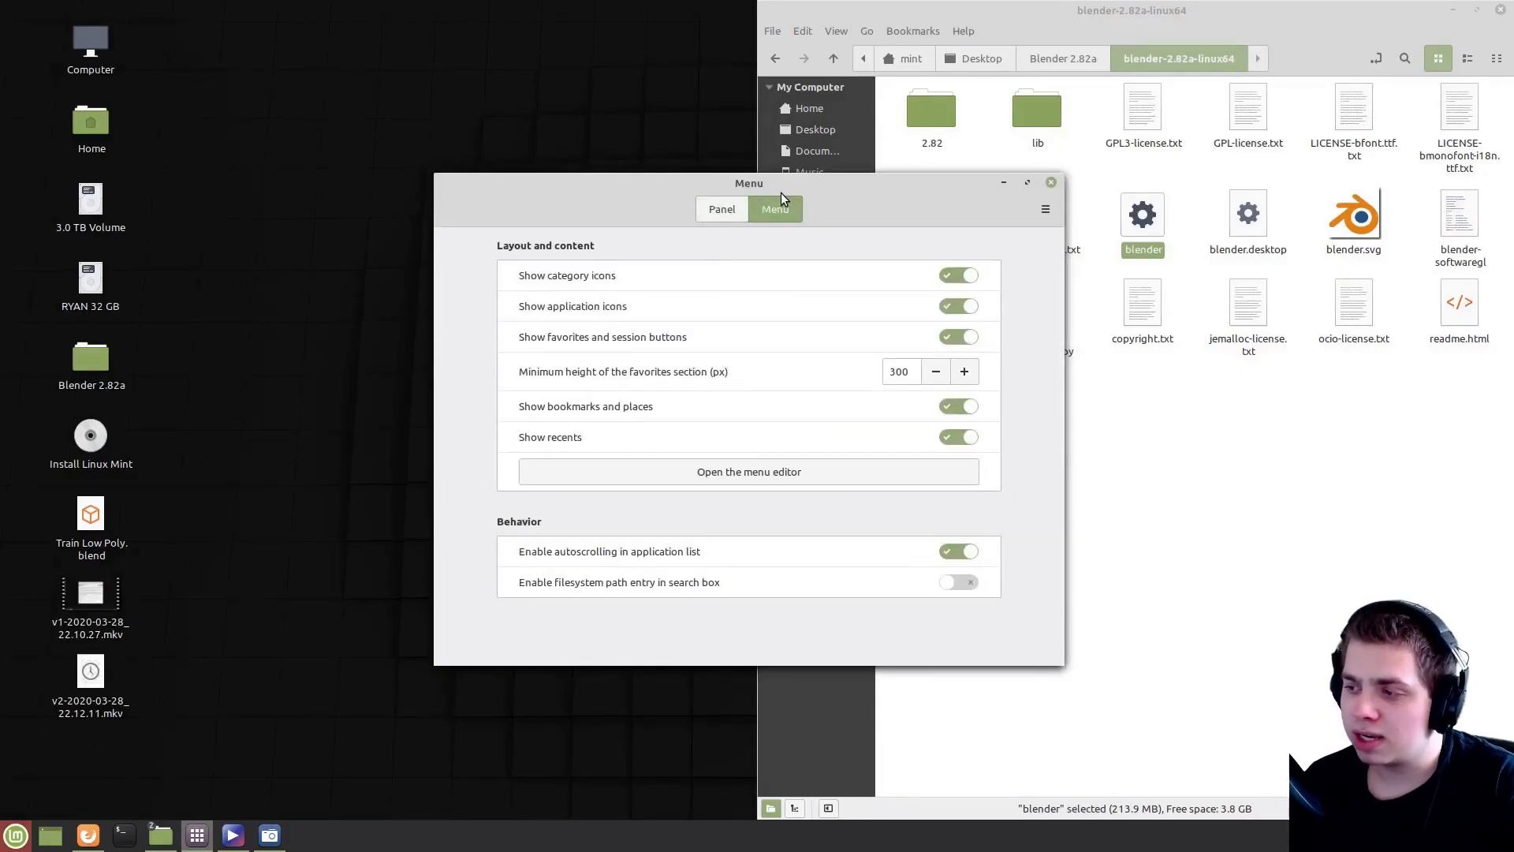
pyautogui.click(759, 472)
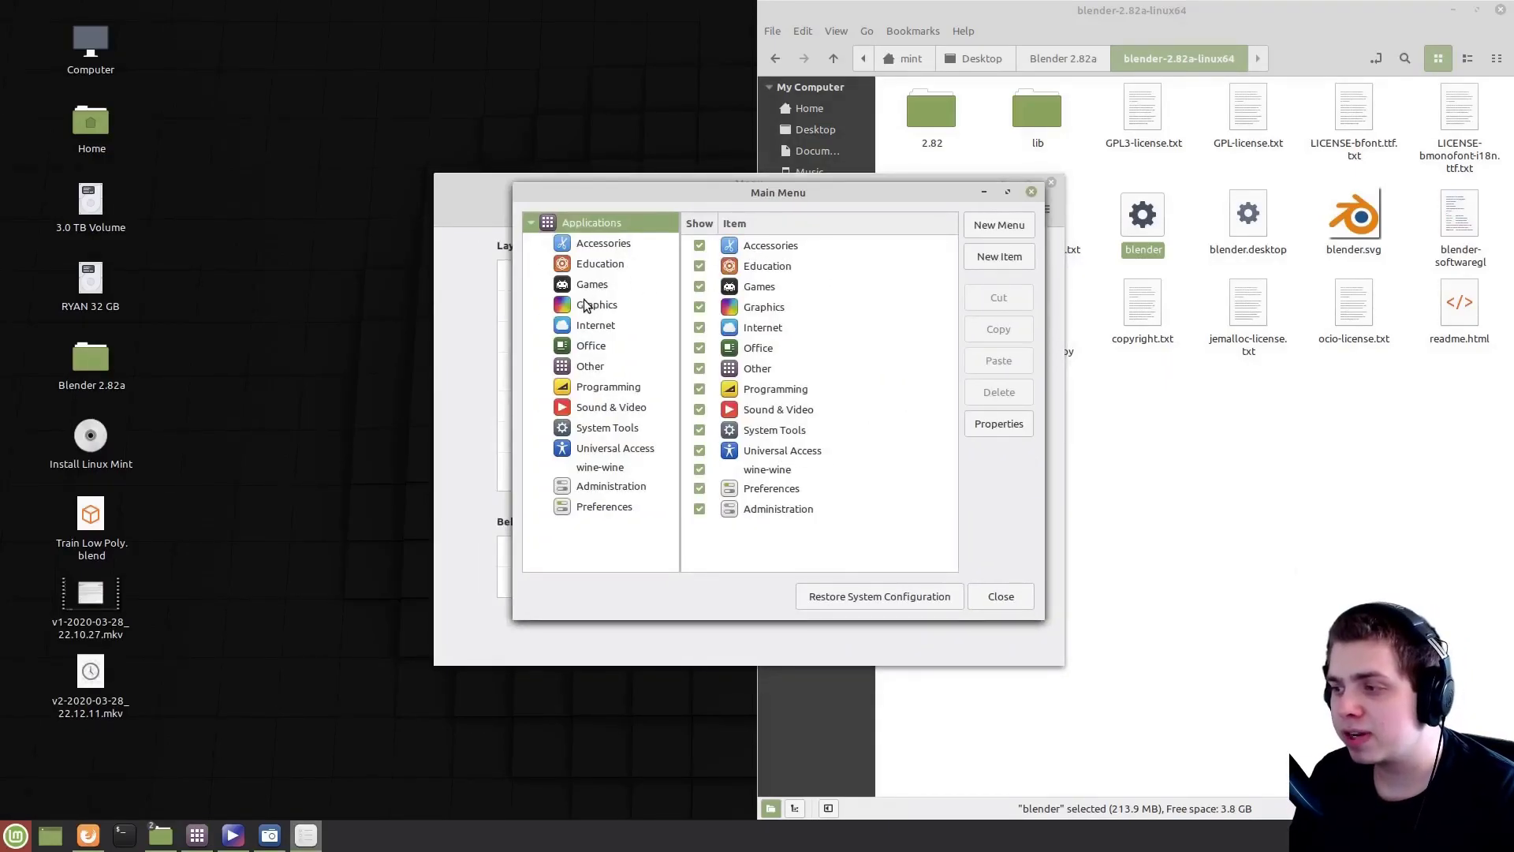
pyautogui.click(586, 305)
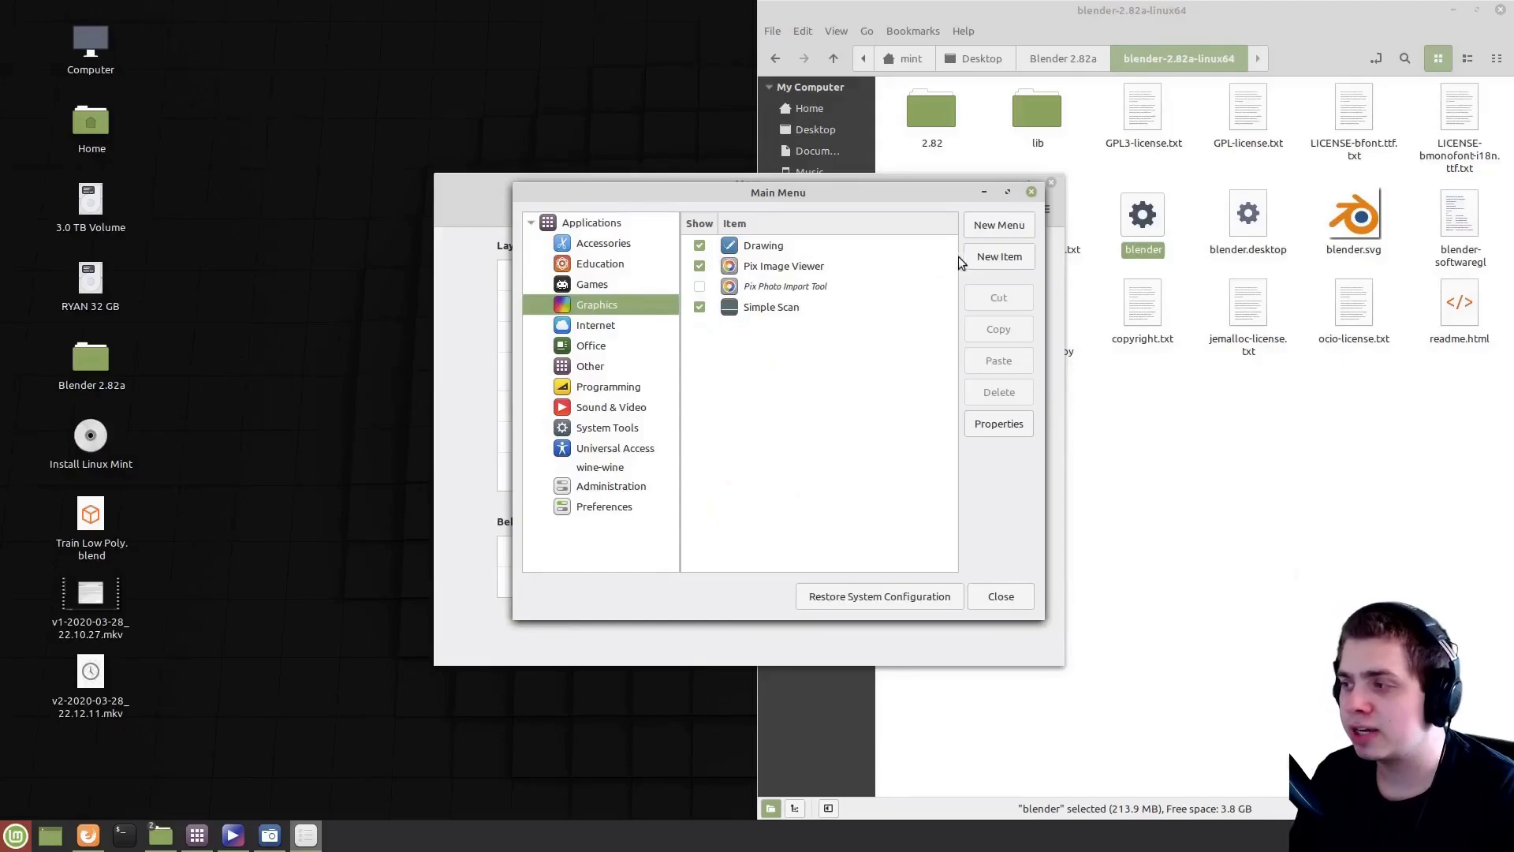
# Add a new Graphics launcher named 'Blender' with blender.svg as its icon
pyautogui.click(998, 258)
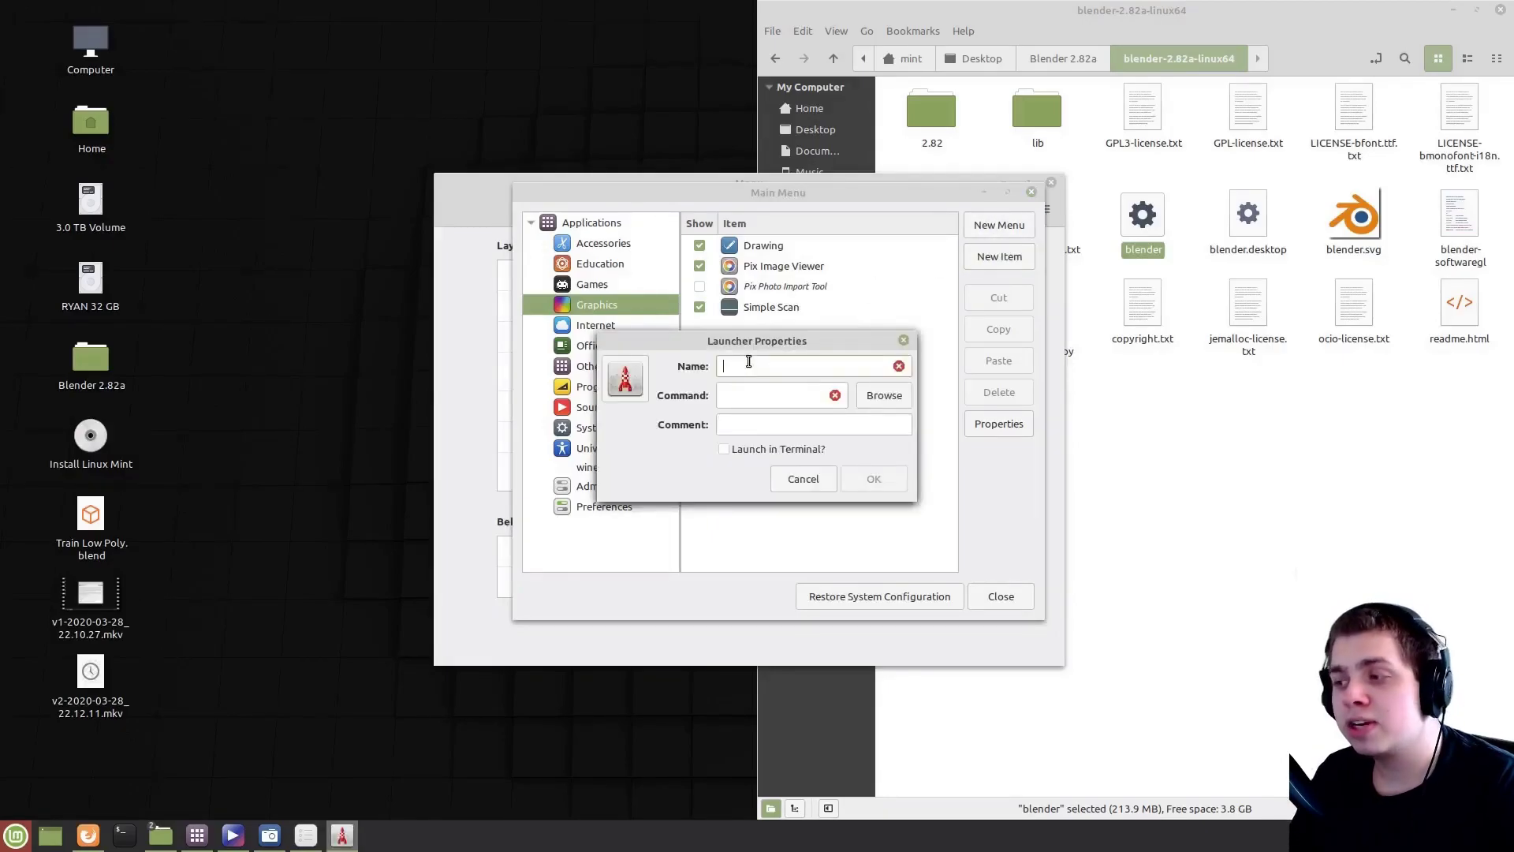
pyautogui.write('Blender')
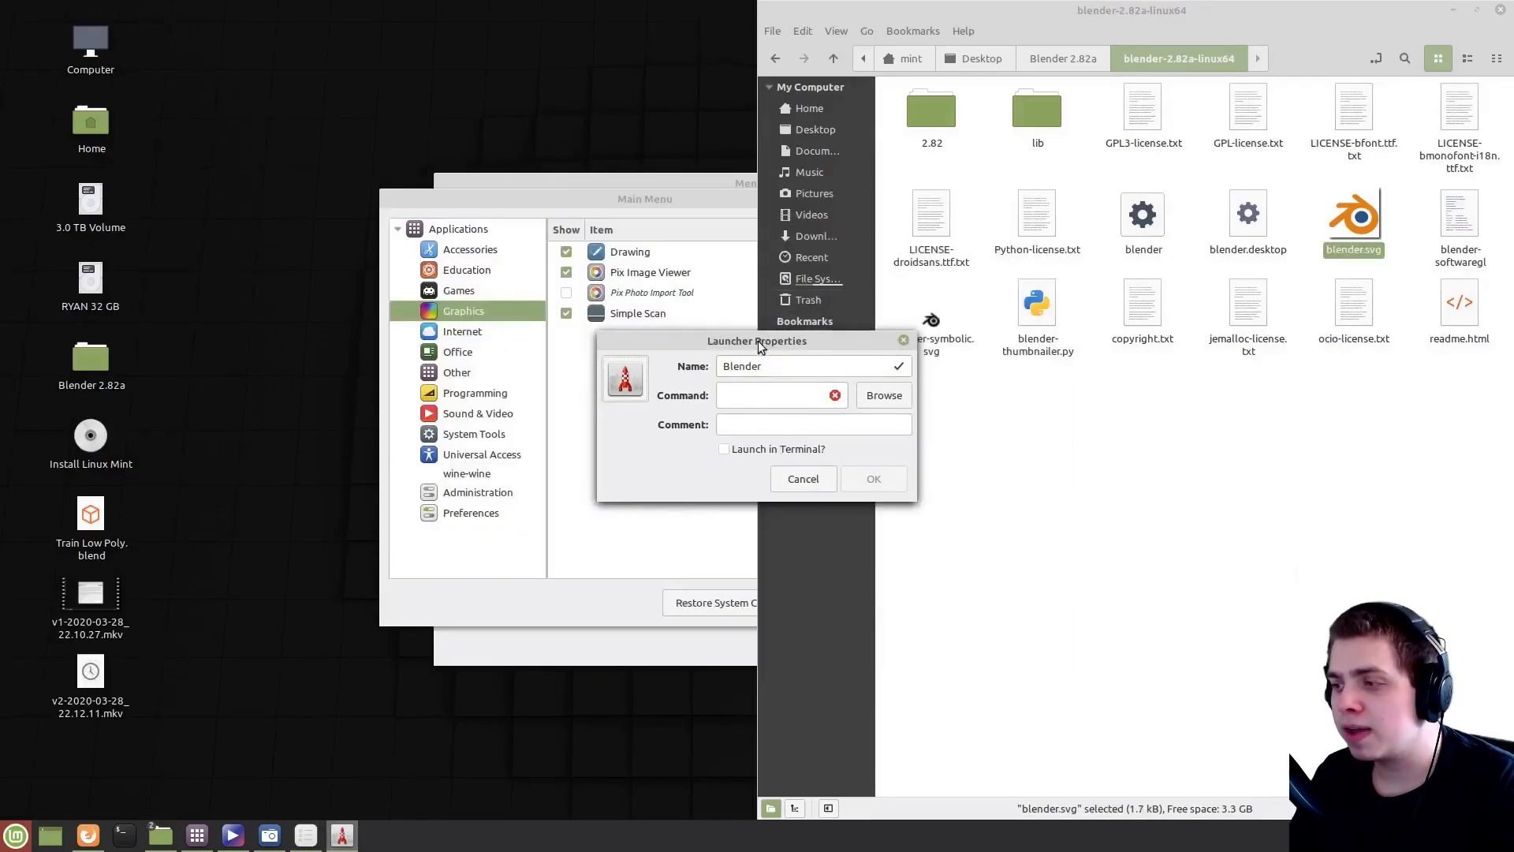
pyautogui.click(626, 379)
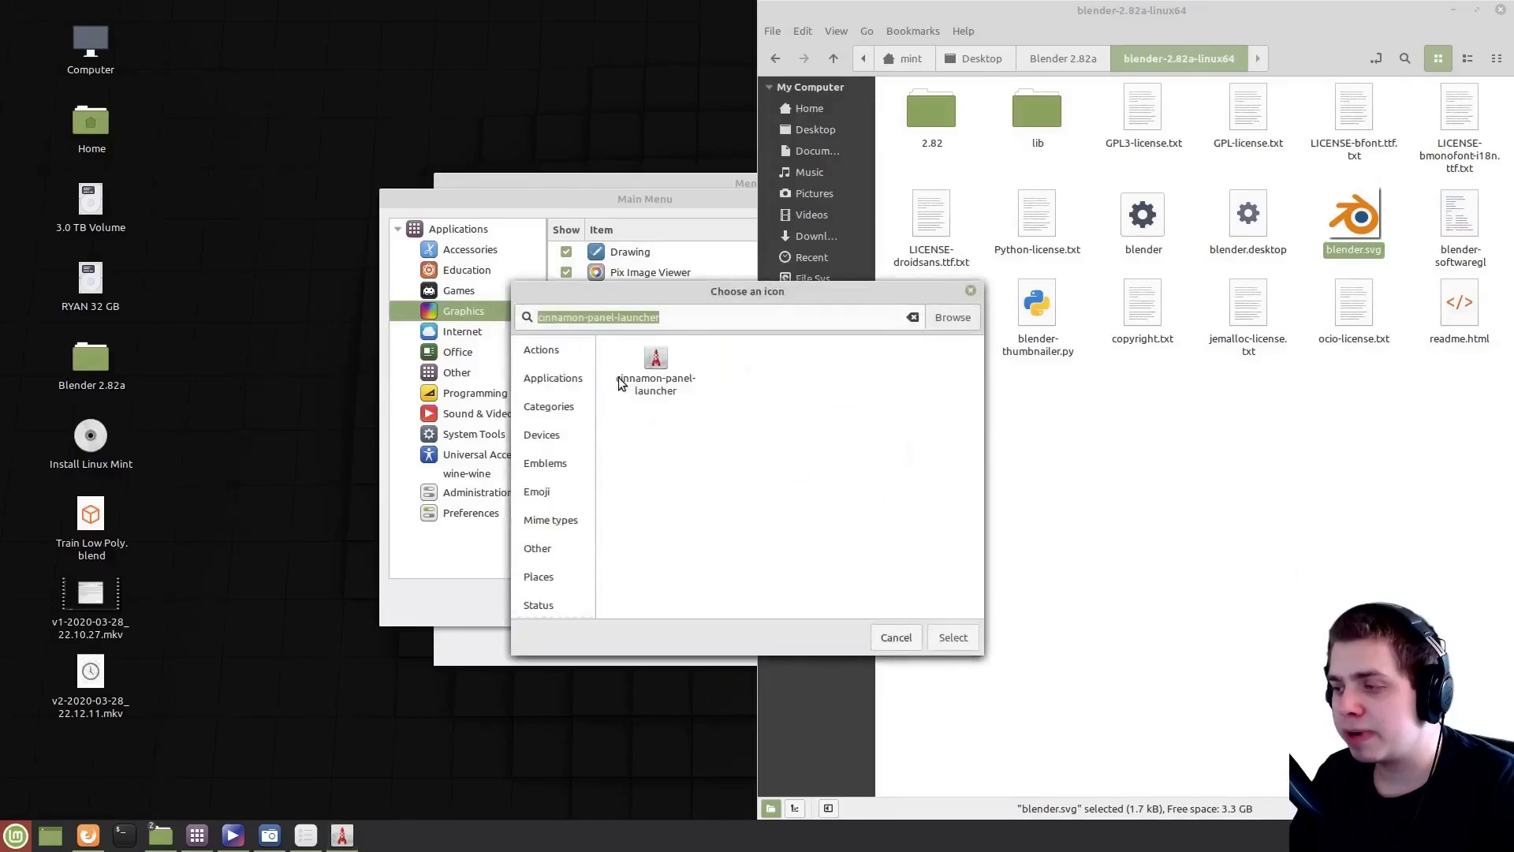
pyautogui.click(952, 317)
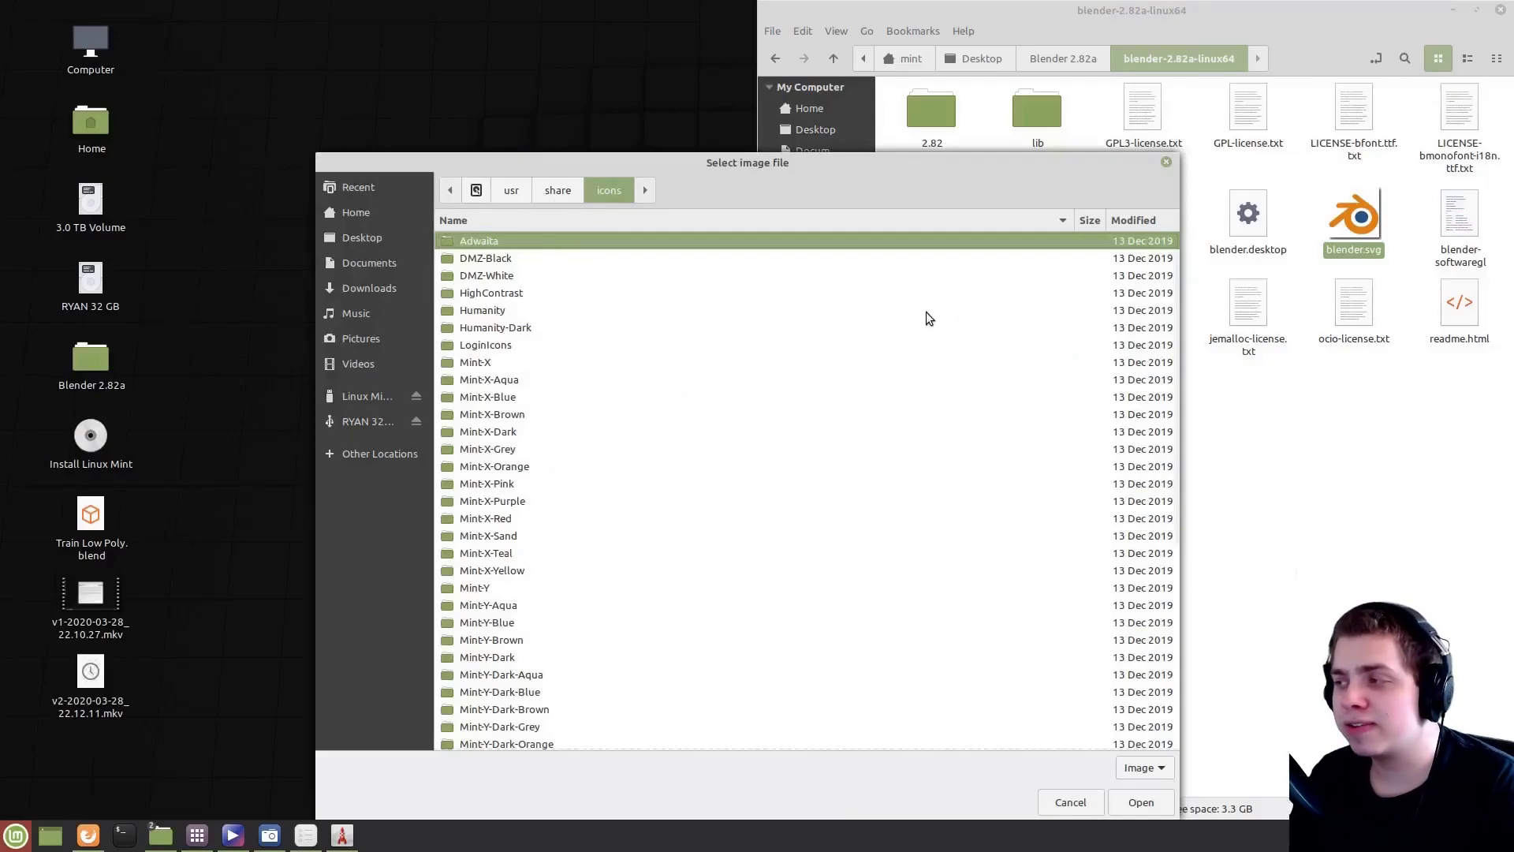
pyautogui.moveTo(1333, 237); pyautogui.dragTo(776, 360)
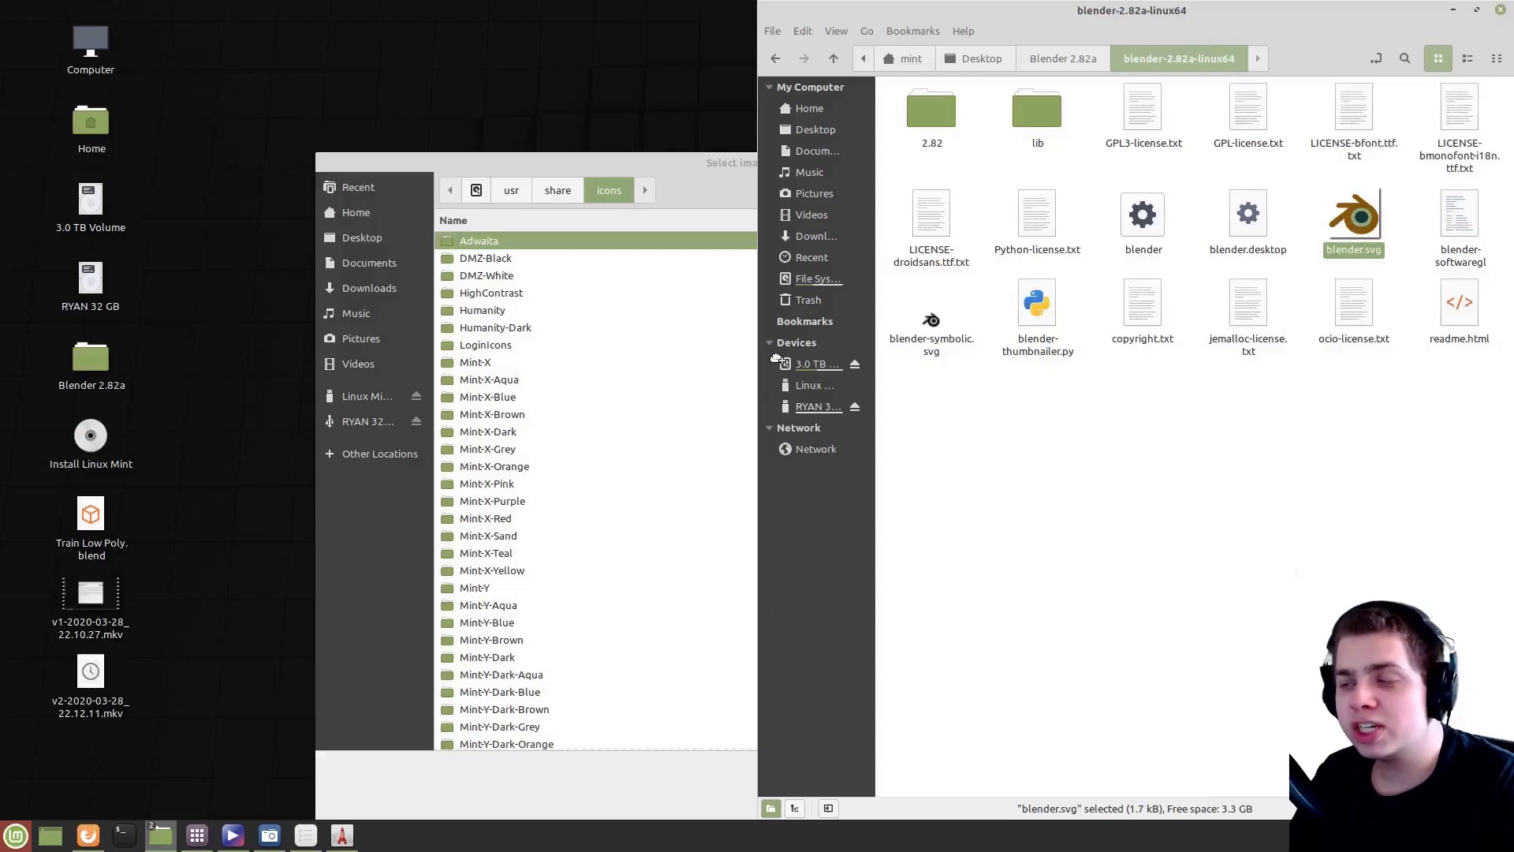
pyautogui.moveTo(776, 360); pyautogui.dragTo(686, 202)
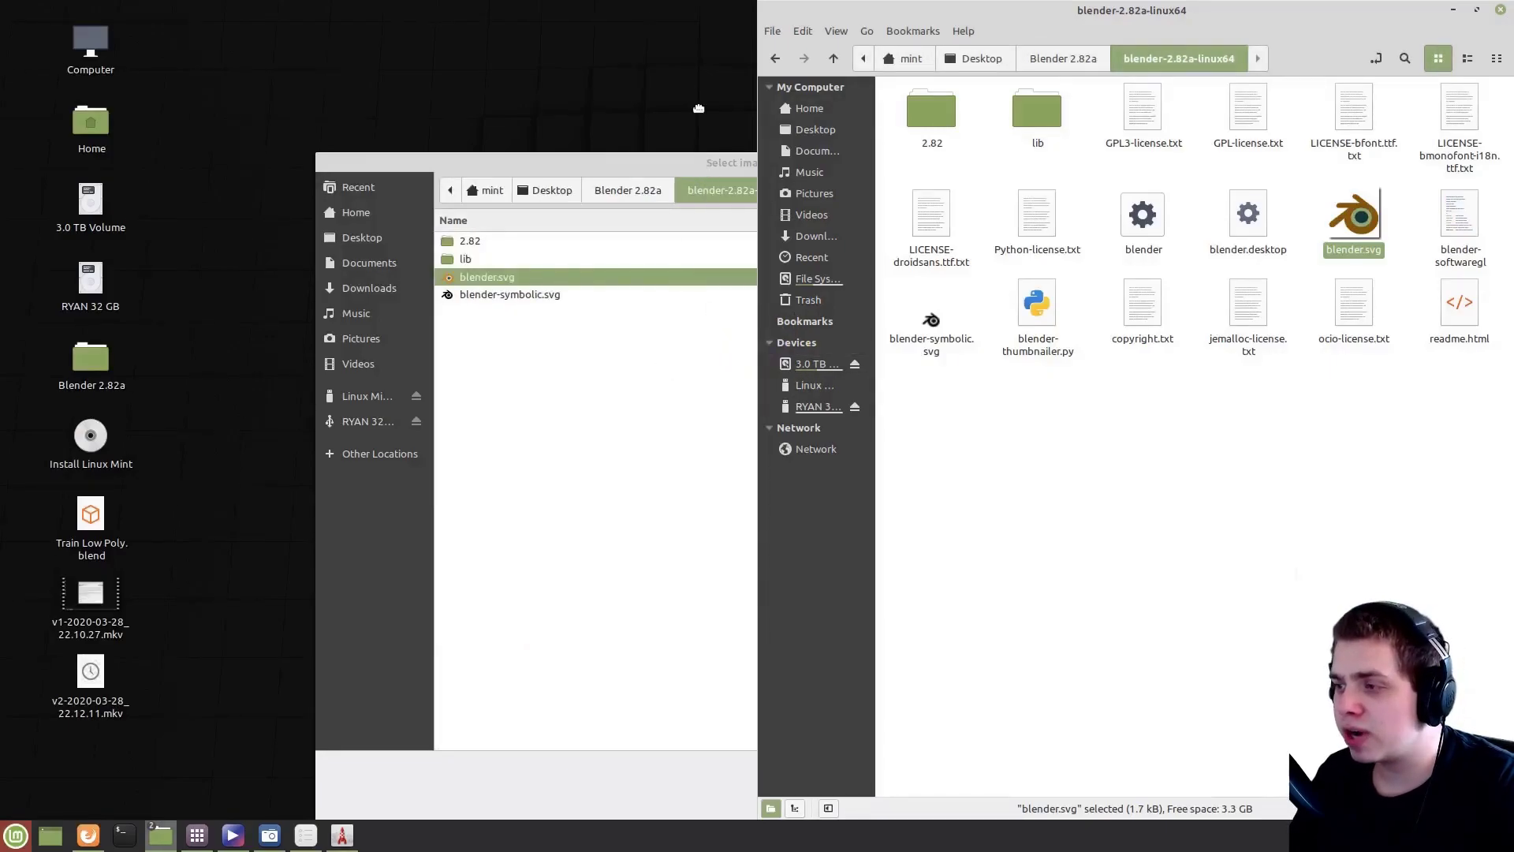
pyautogui.click(726, 163)
pyautogui.click(1133, 713)
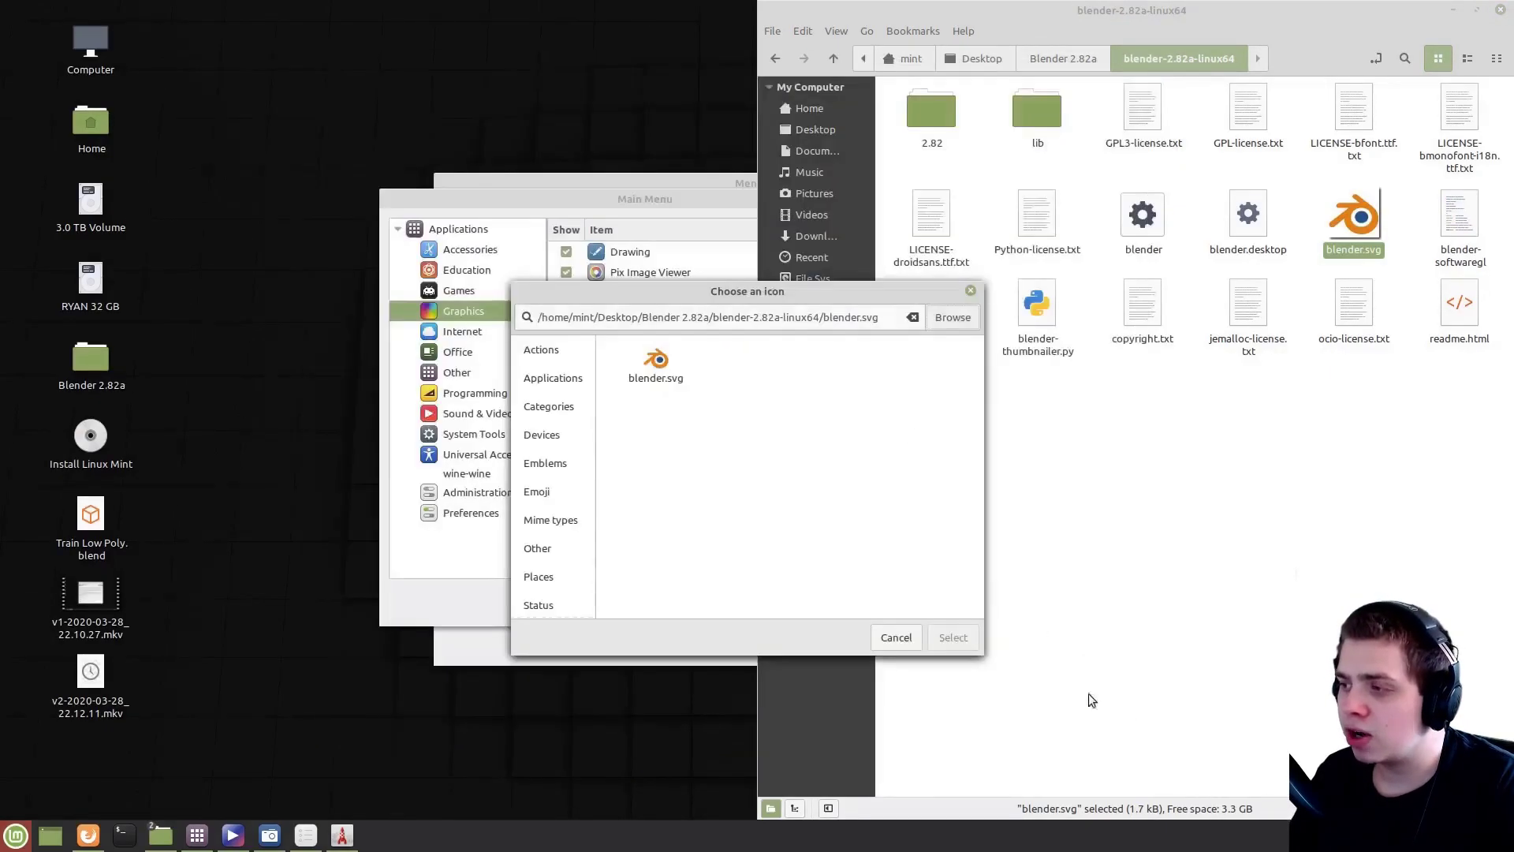
pyautogui.click(661, 374)
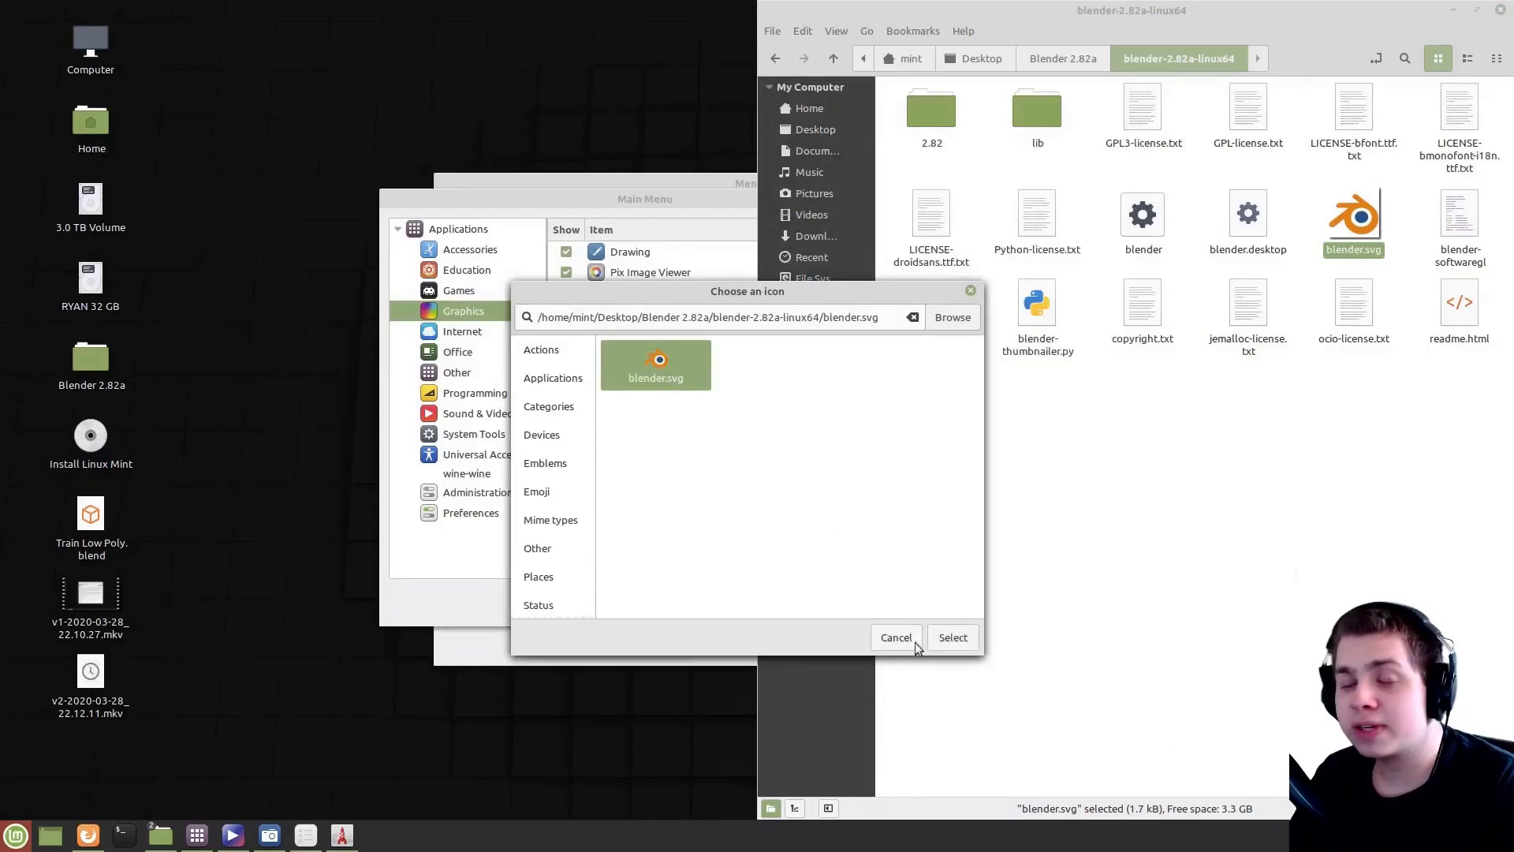
pyautogui.click(954, 636)
# Set the launcher command to the extracted blender executable and save the launcher
pyautogui.click(748, 396)
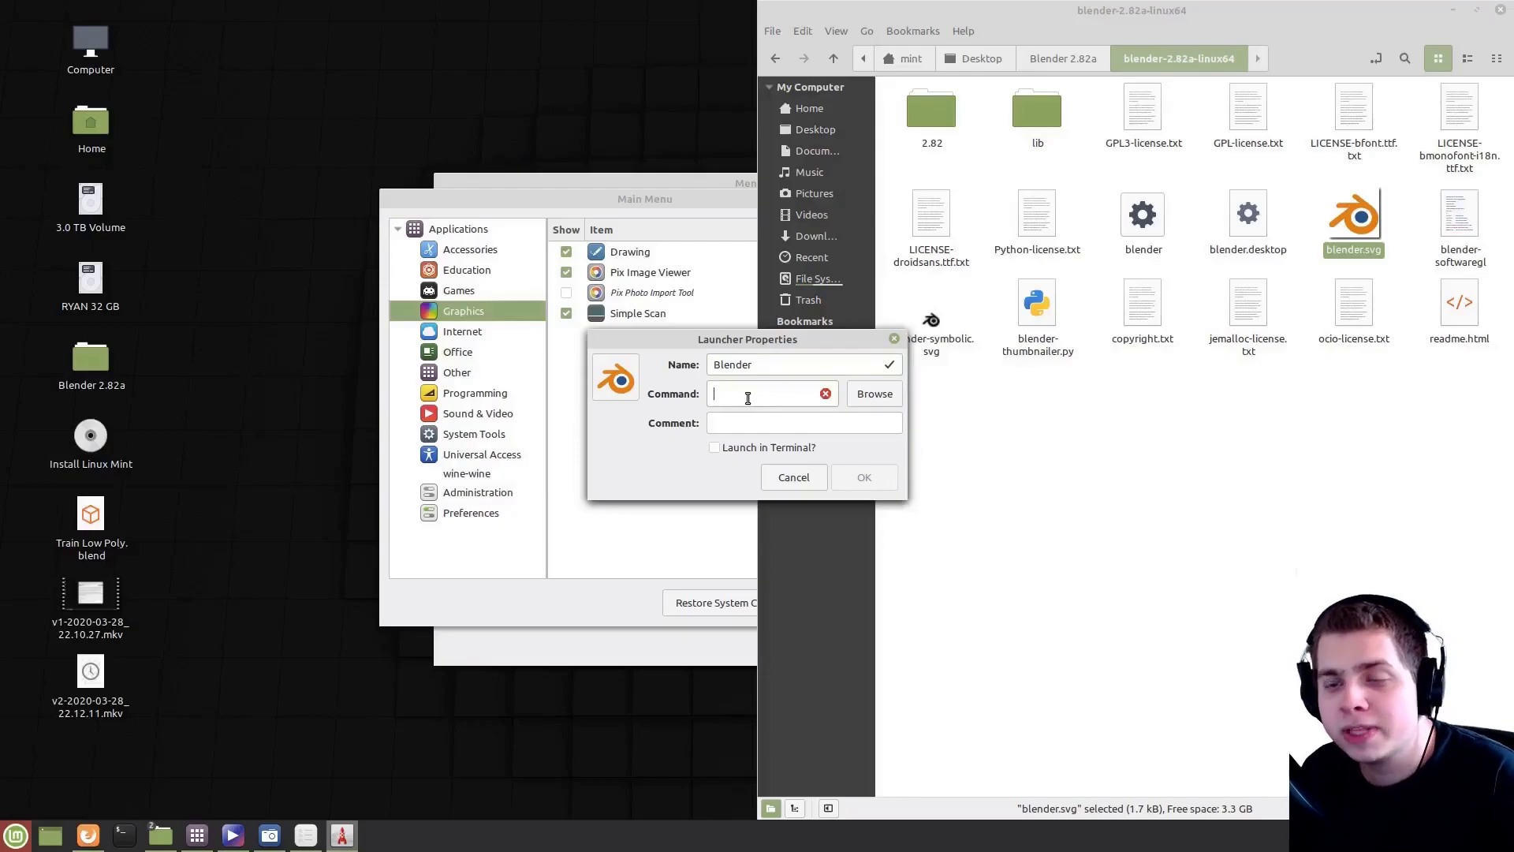
pyautogui.click(865, 395)
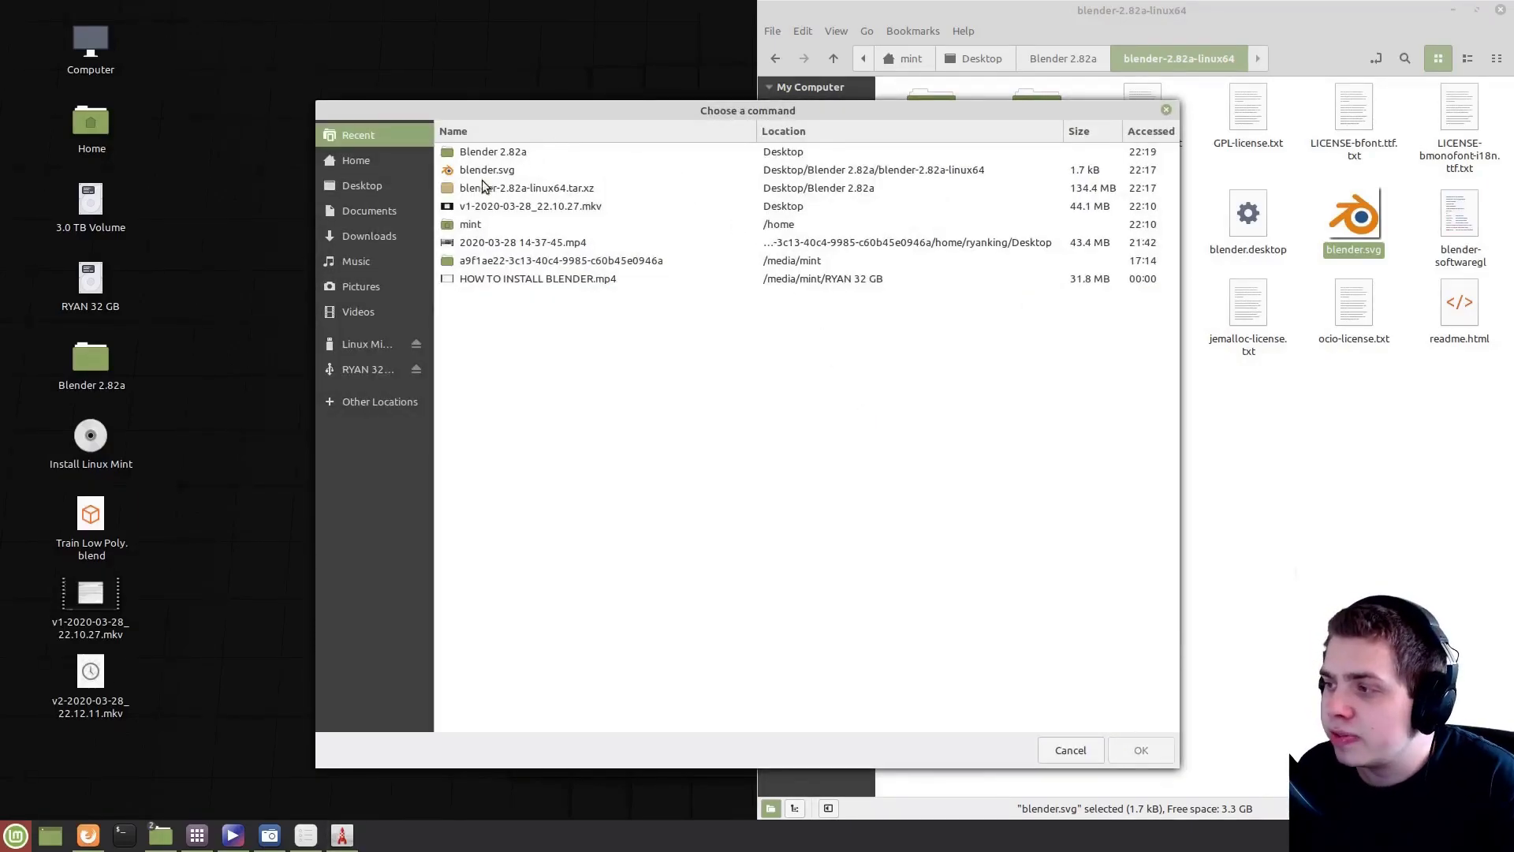
pyautogui.moveTo(483, 111); pyautogui.dragTo(340, 126)
pyautogui.click(1143, 215)
pyautogui.moveTo(1143, 215); pyautogui.dragTo(557, 331)
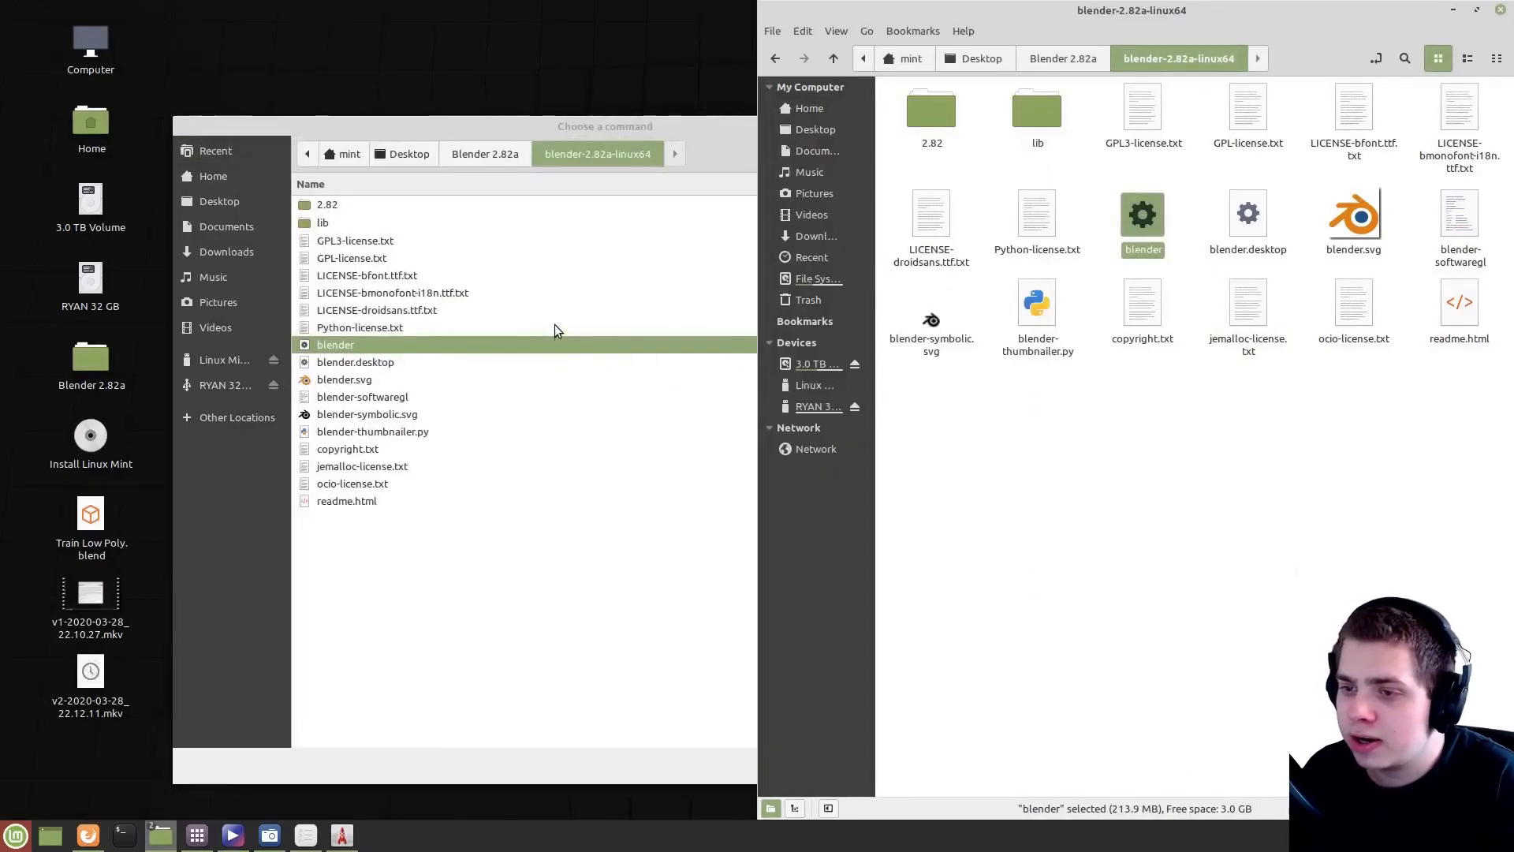
pyautogui.click(557, 128)
pyautogui.click(1012, 763)
pyautogui.click(865, 477)
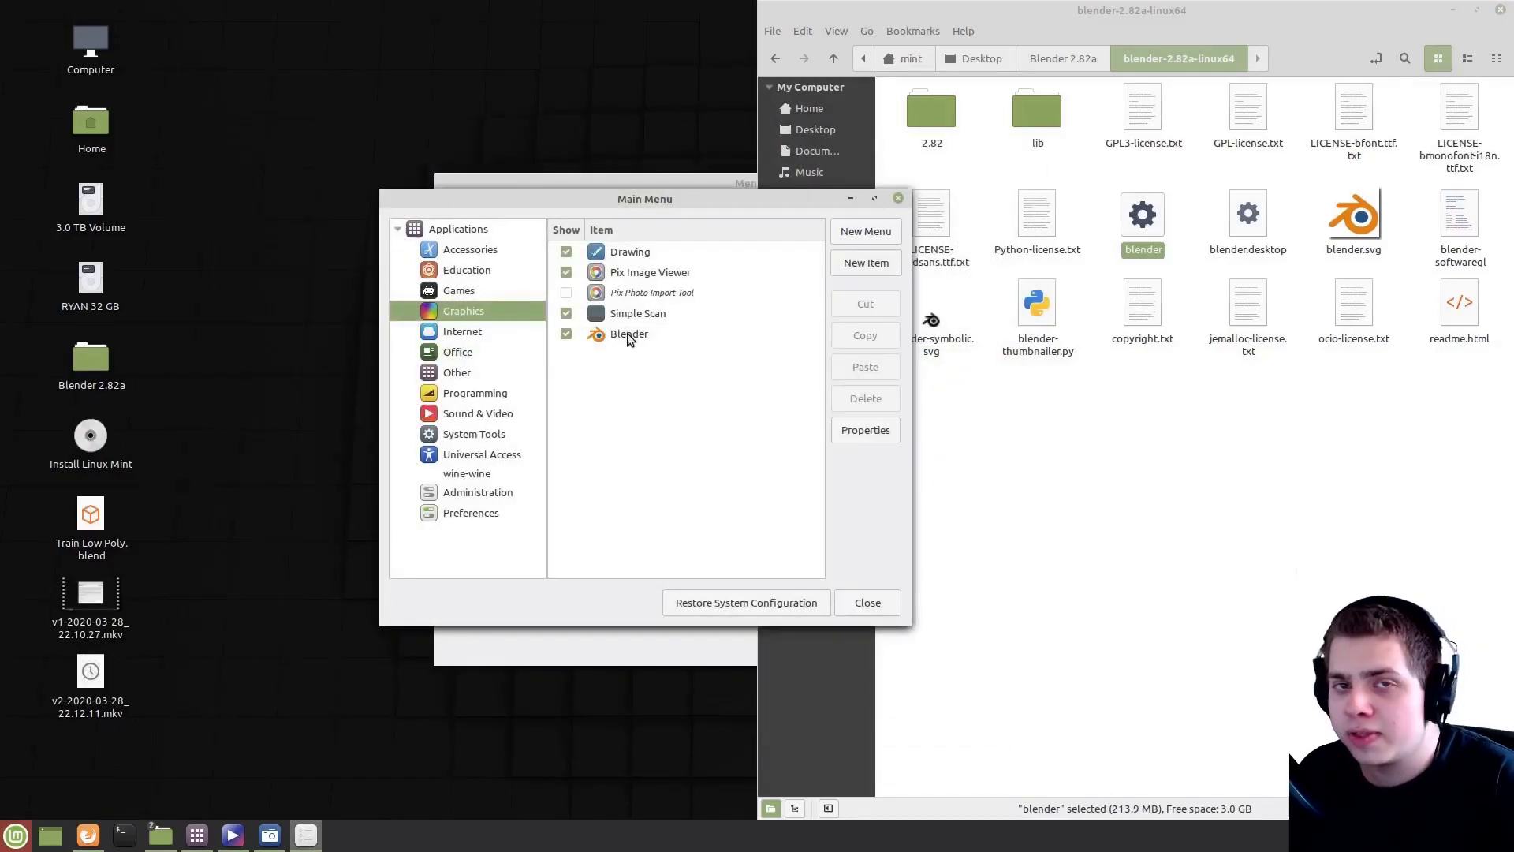
# Search 'ble' in the Mint menu and start Blender from its new entry
pyautogui.click(628, 336)
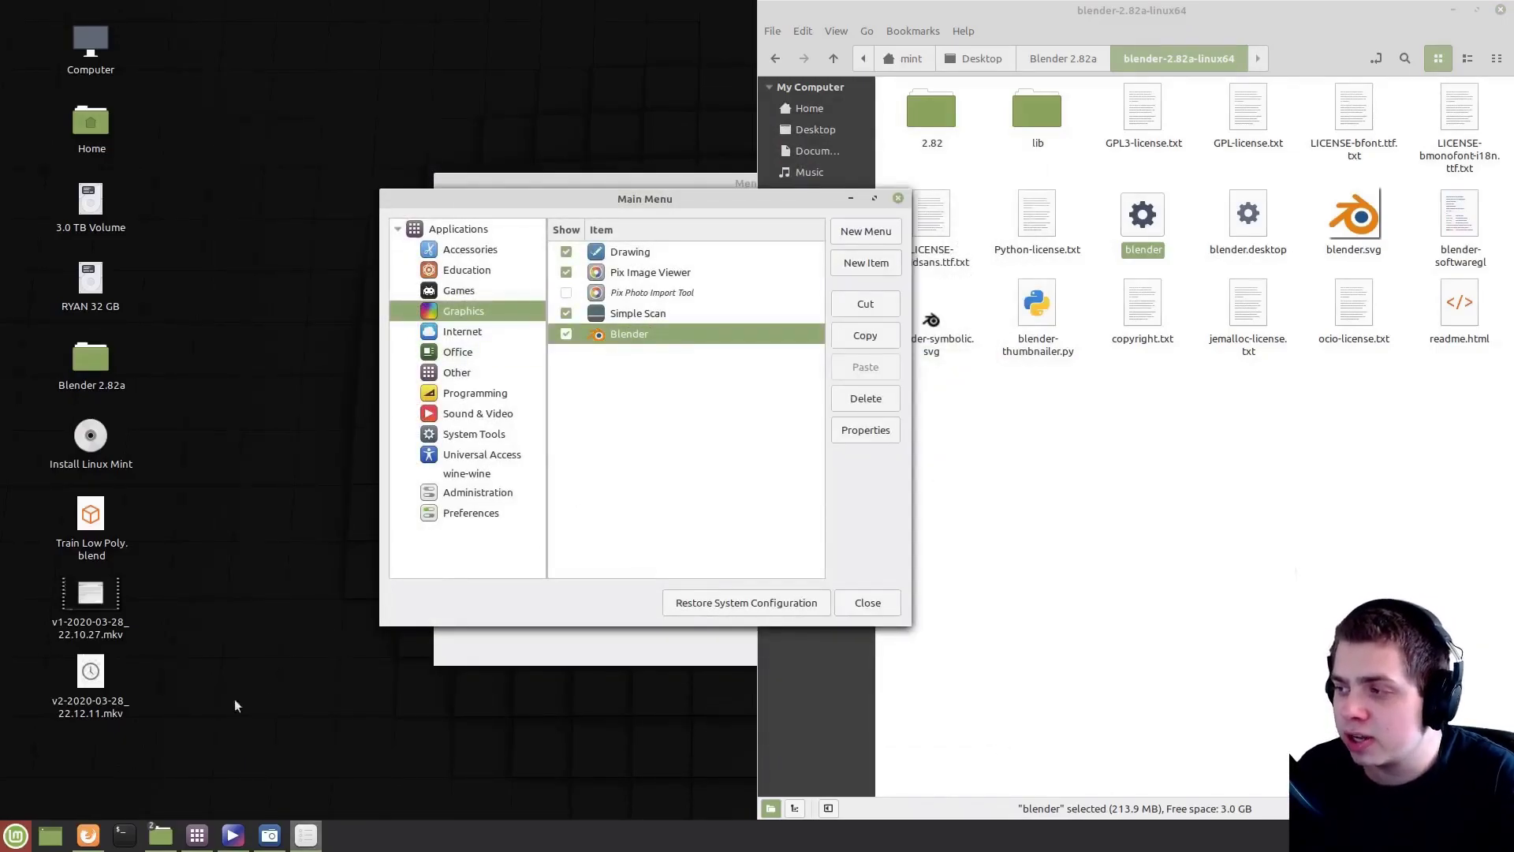
pyautogui.click(11, 840)
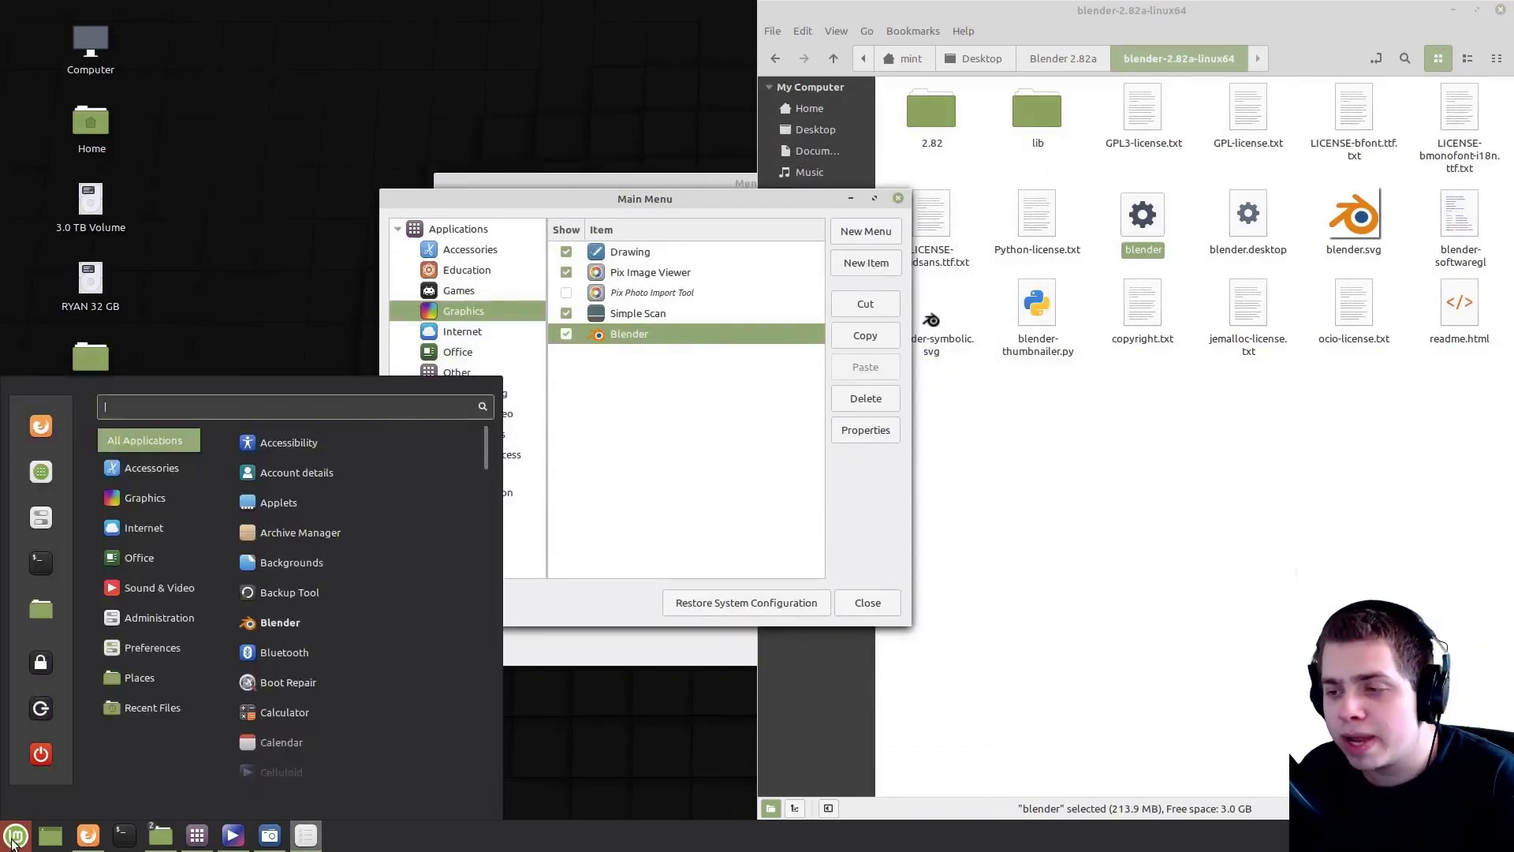
pyautogui.write('ble')
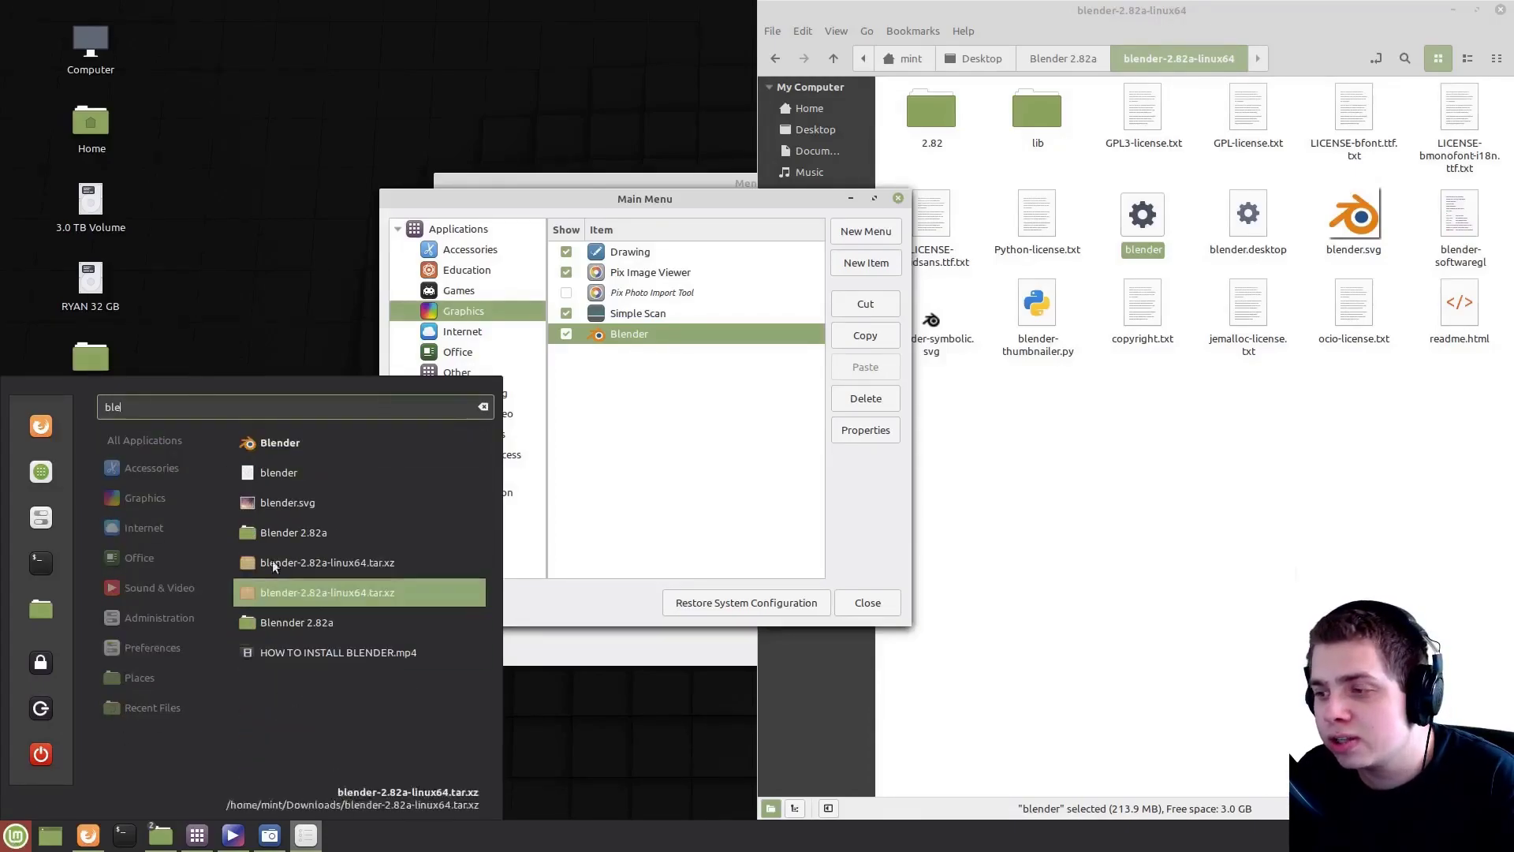
pyautogui.click(390, 476)
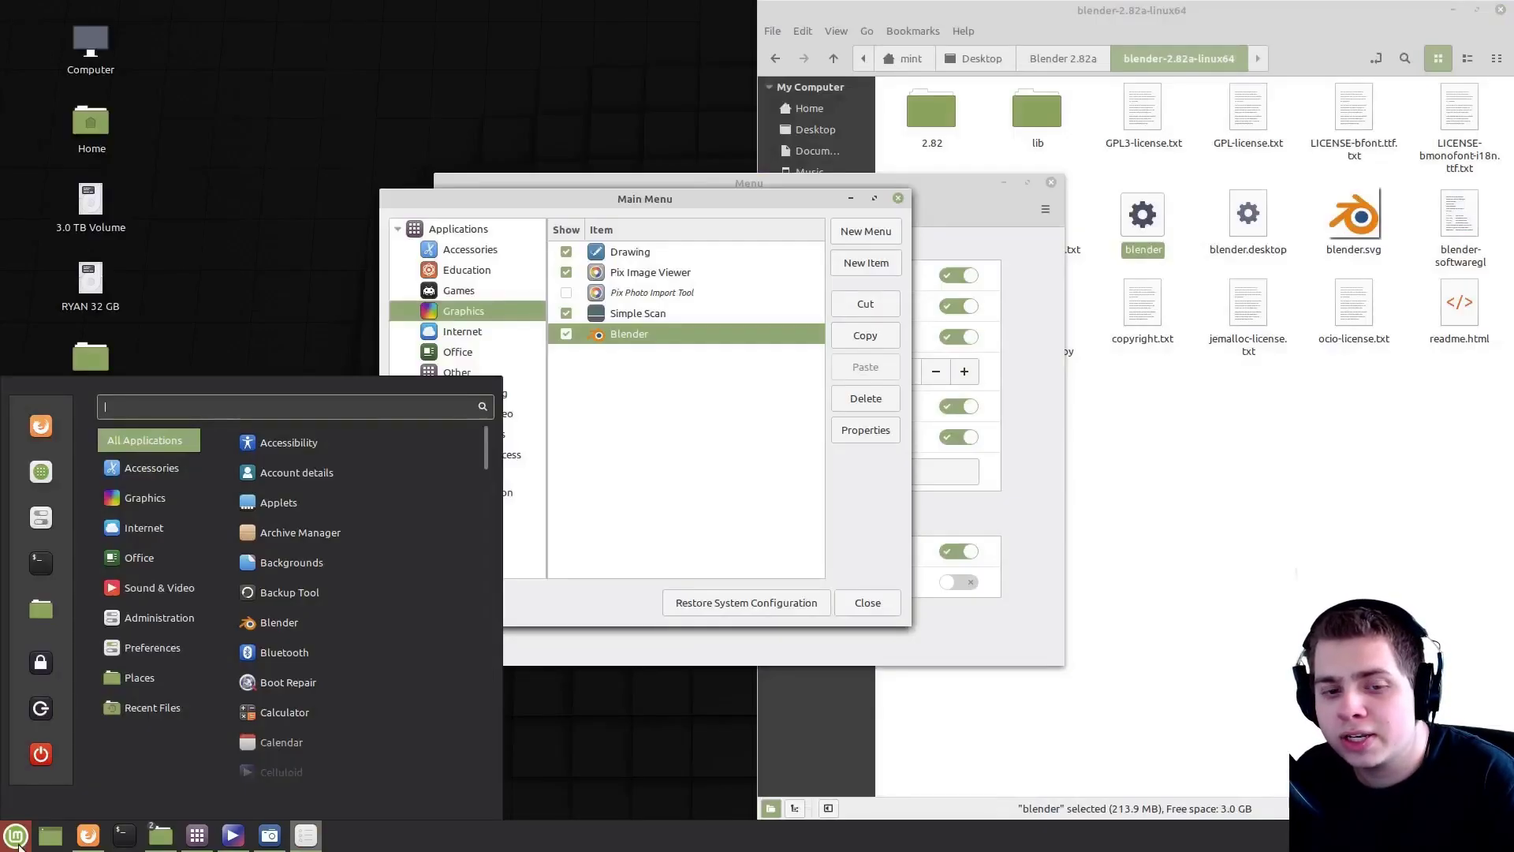
pyautogui.write('ble')
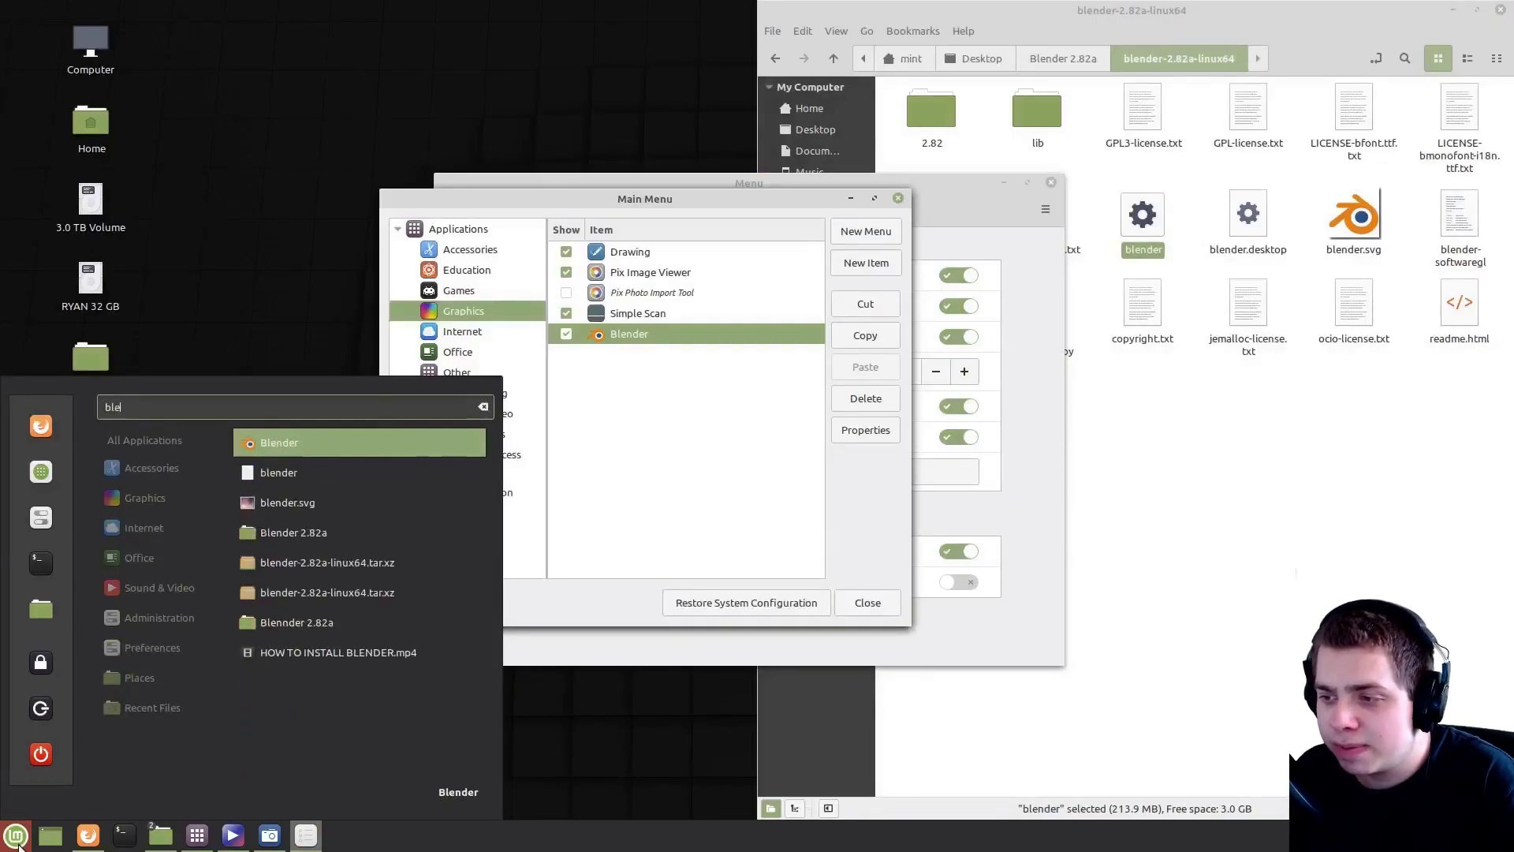
pyautogui.click(276, 445)
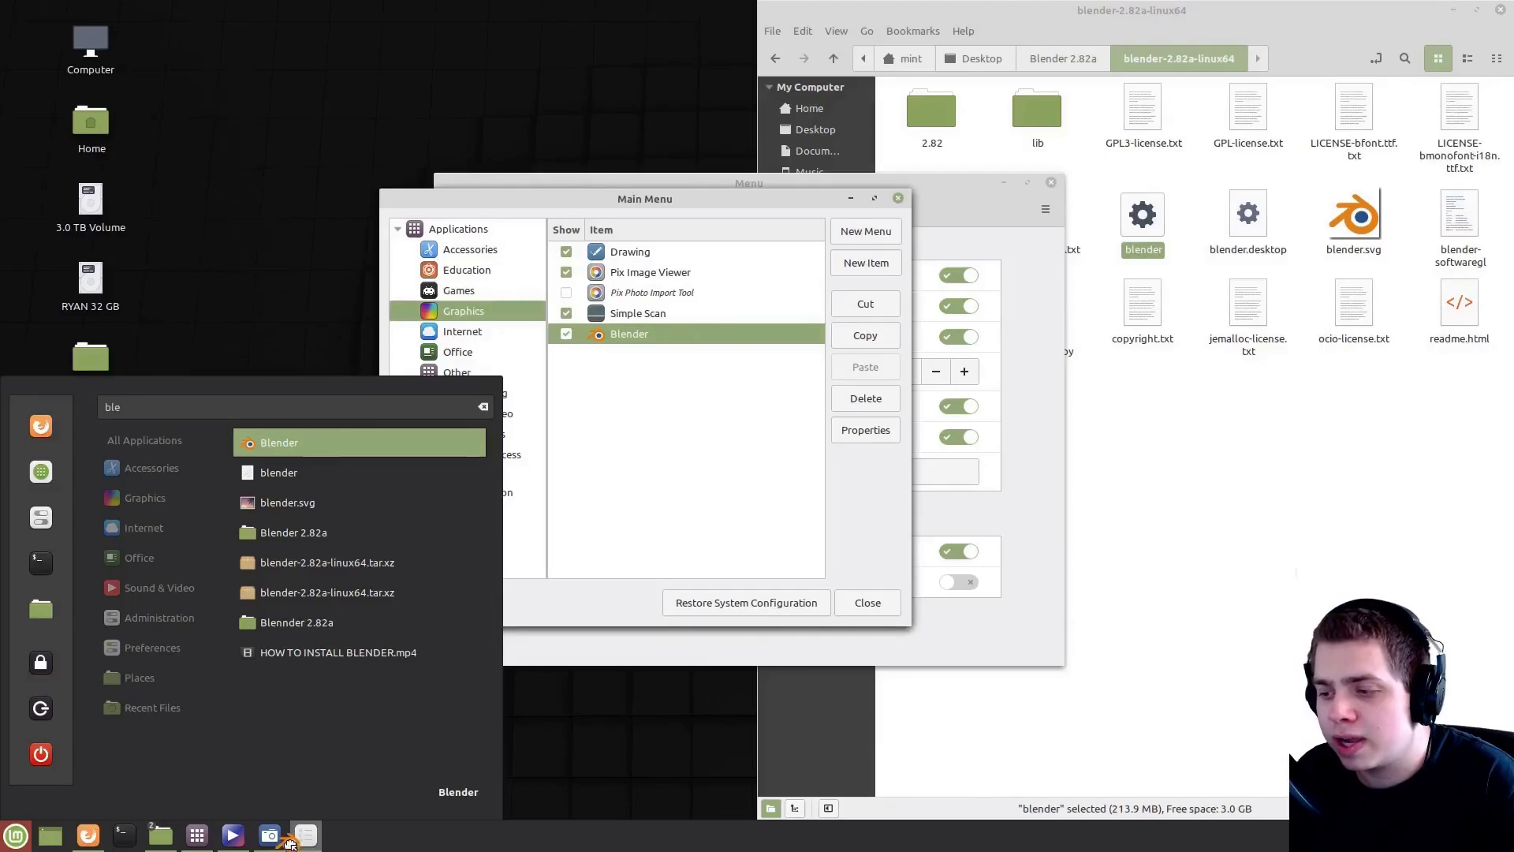
pyautogui.click(197, 838)
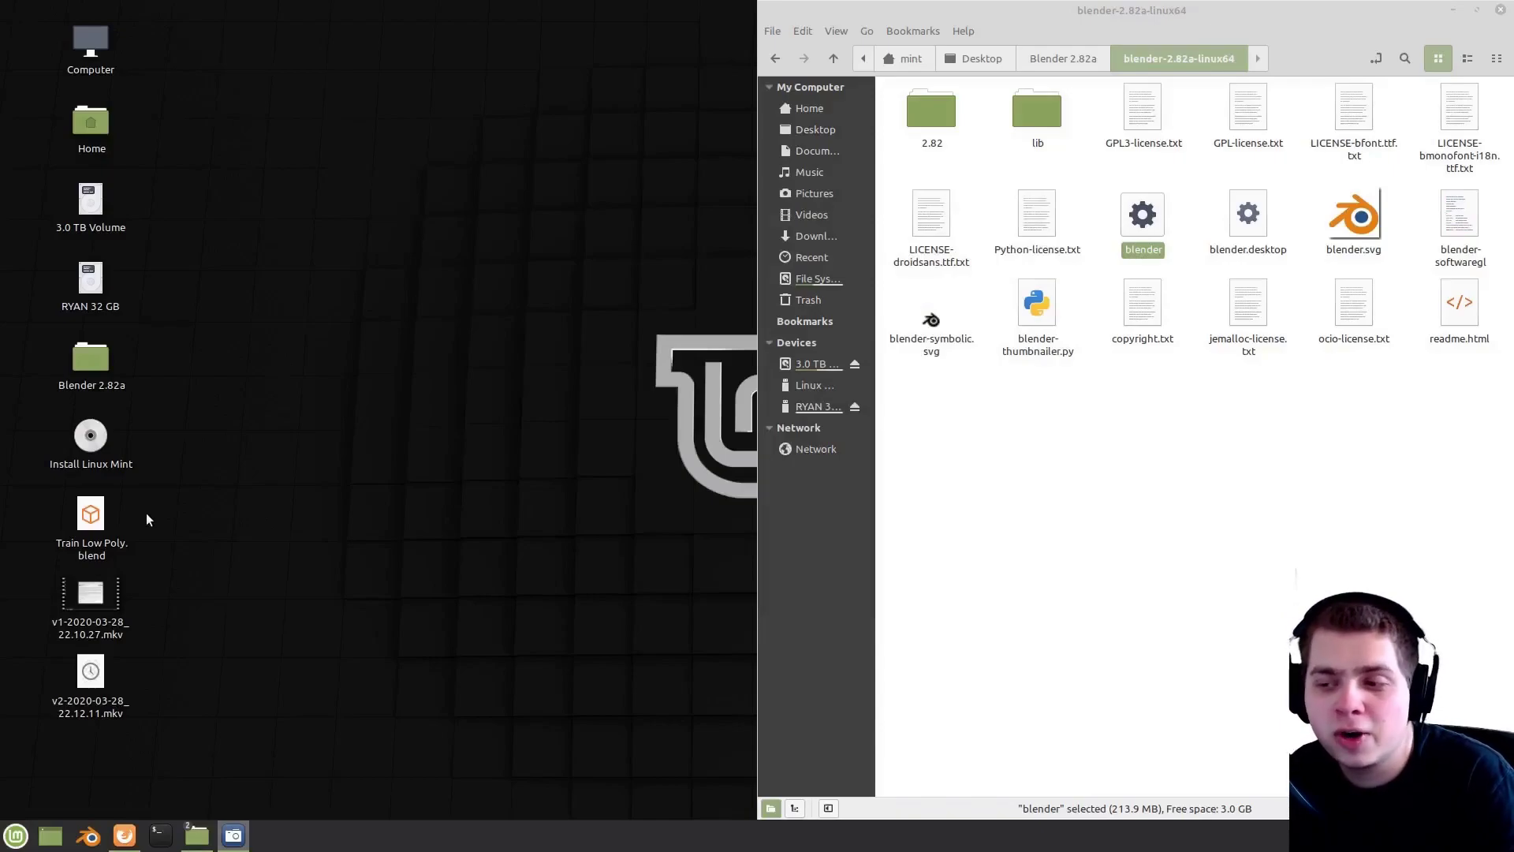
# Choose the extracted blender executable as a custom application for Train Low Poly.blend
pyautogui.rightClick(95, 523)
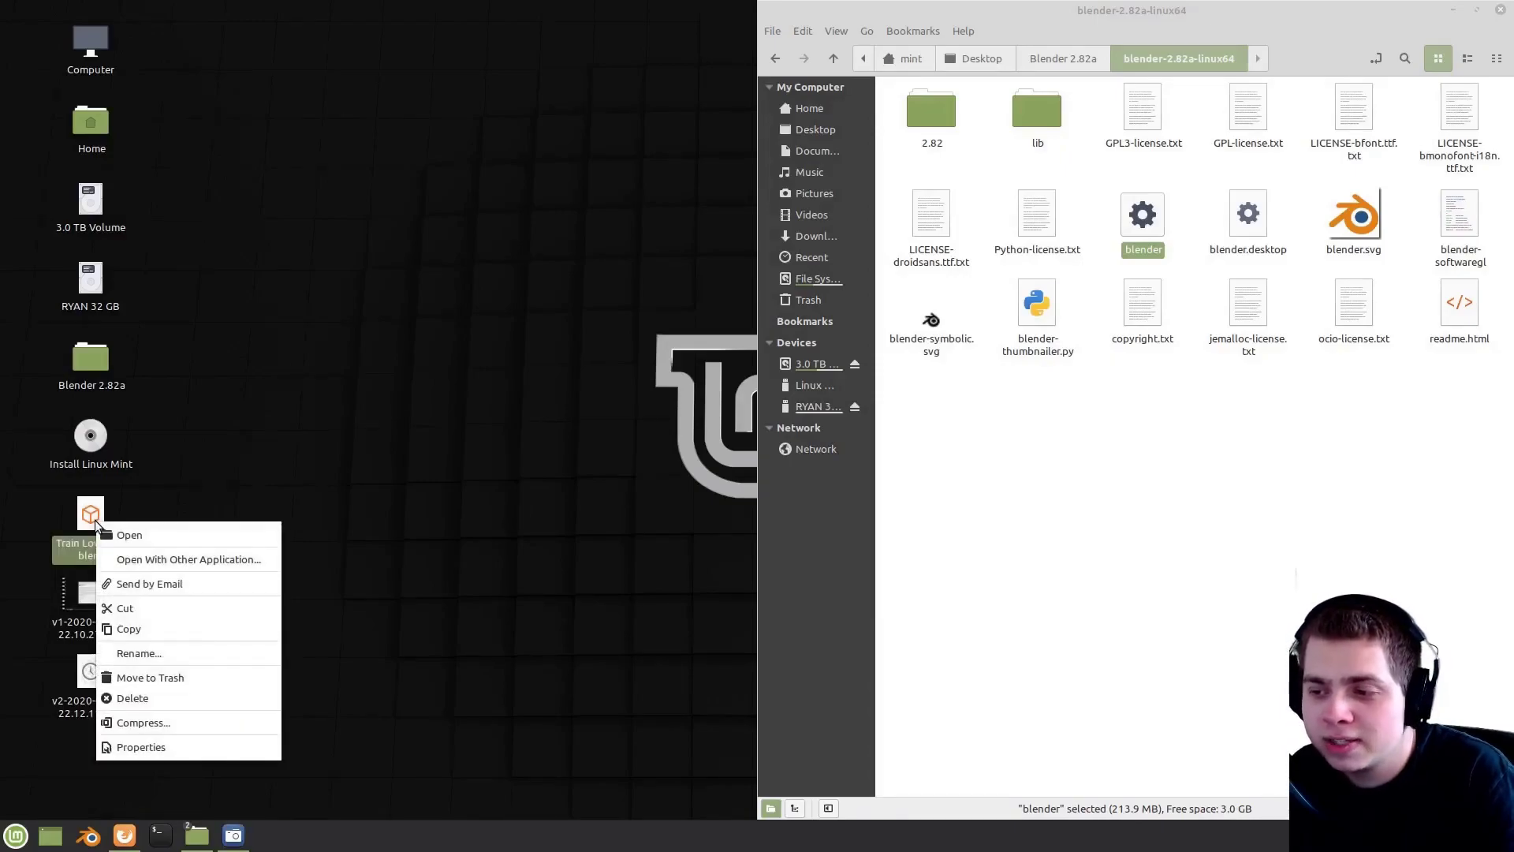
pyautogui.click(215, 562)
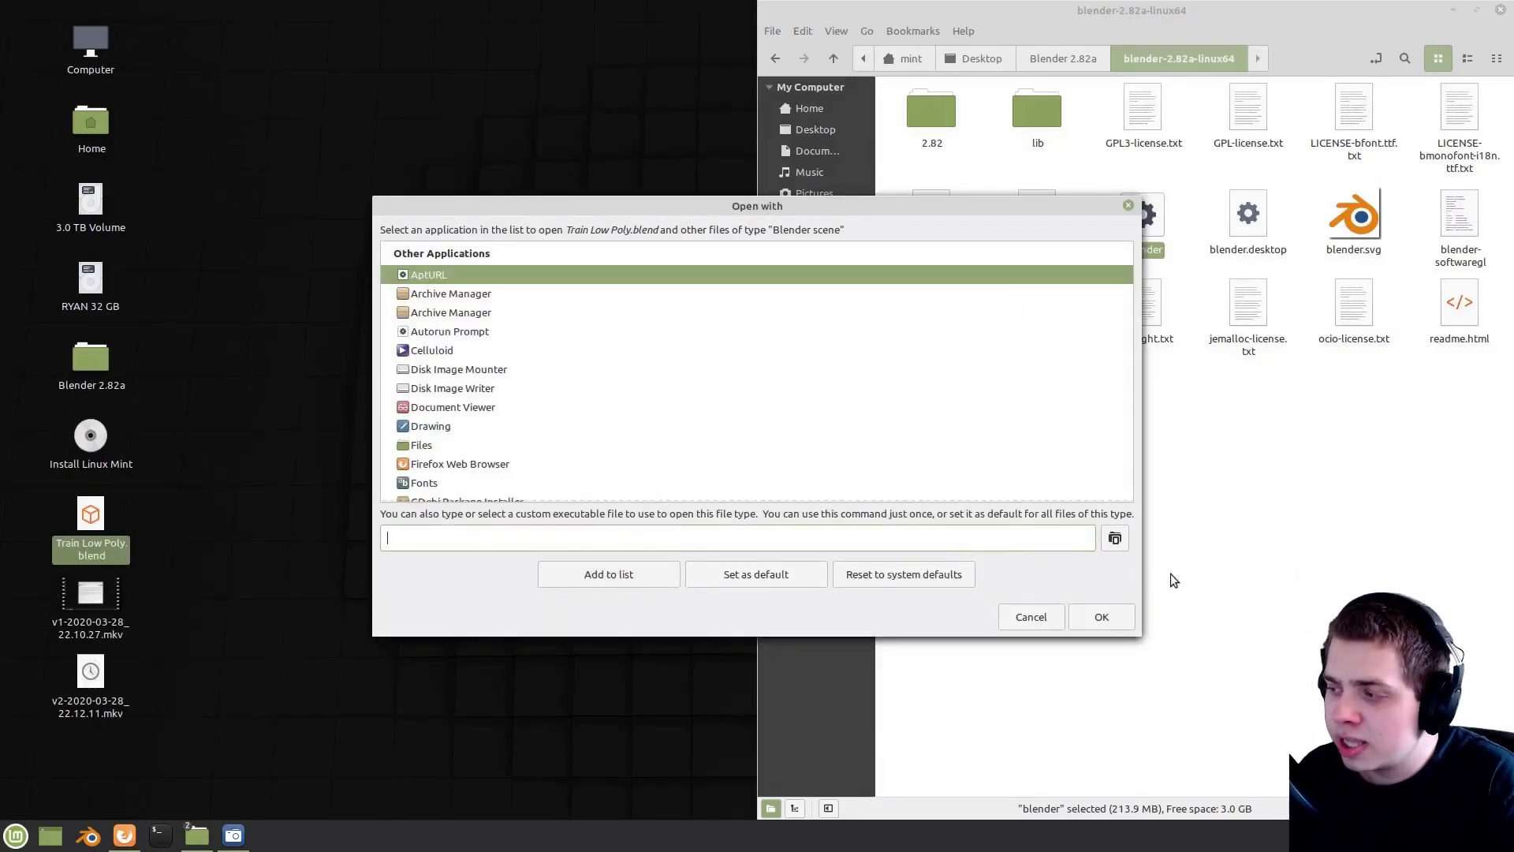
pyautogui.click(1115, 538)
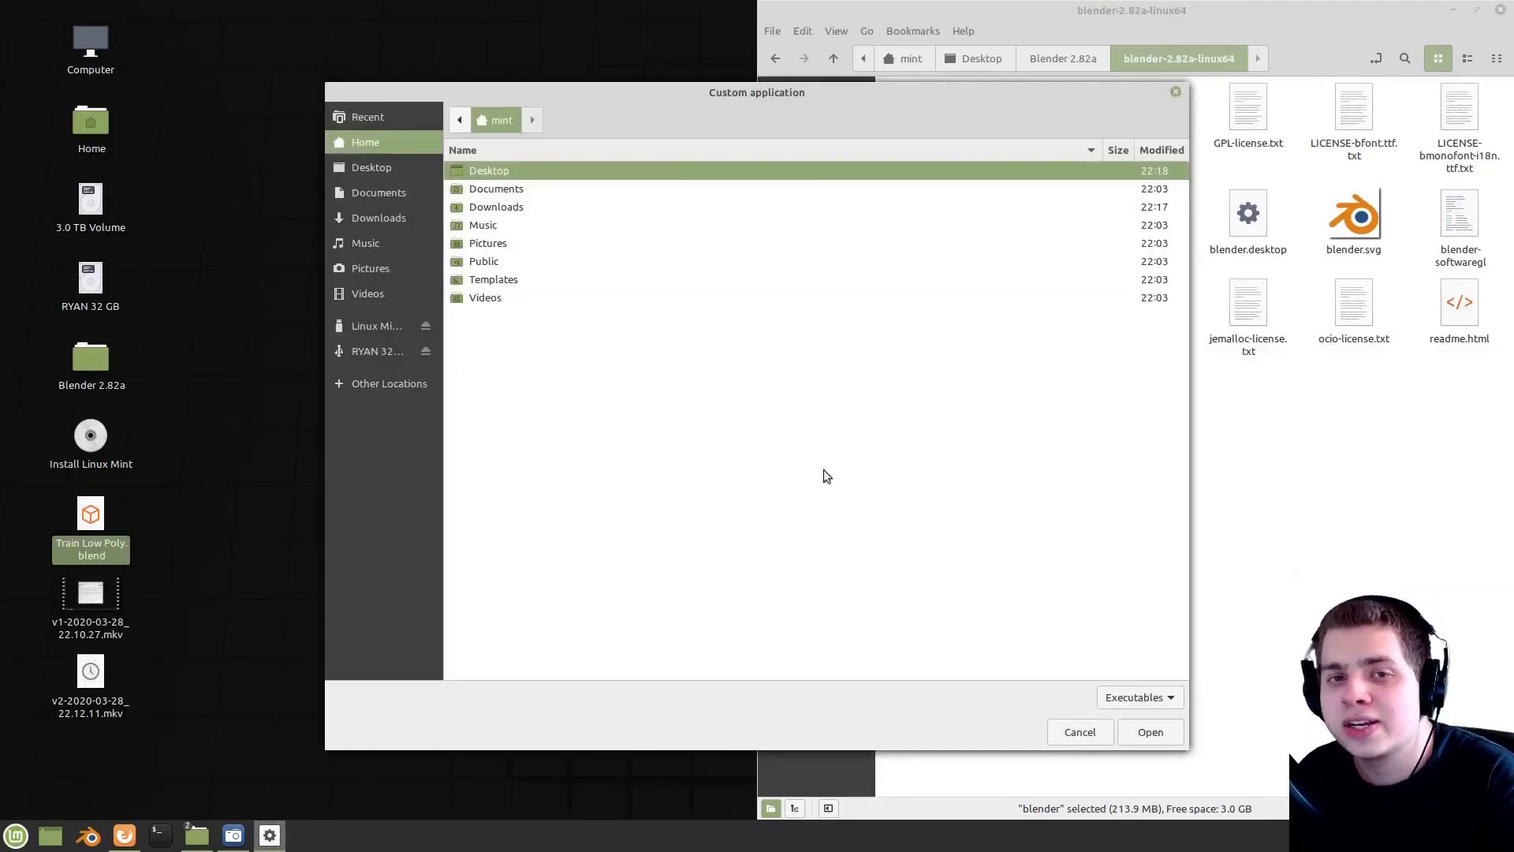
pyautogui.click(1264, 28)
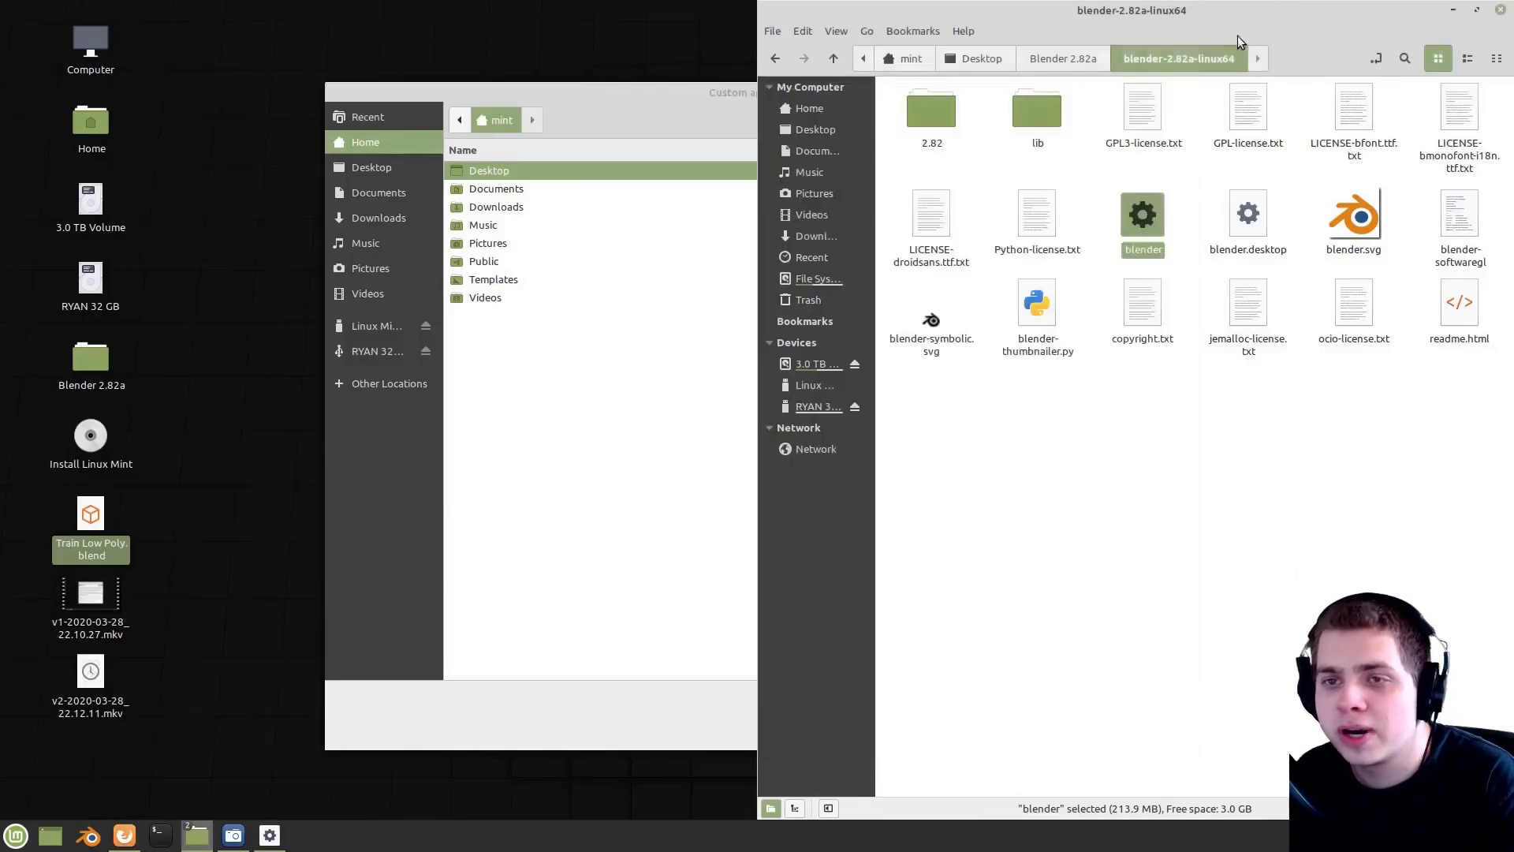
pyautogui.moveTo(1121, 229); pyautogui.dragTo(636, 308)
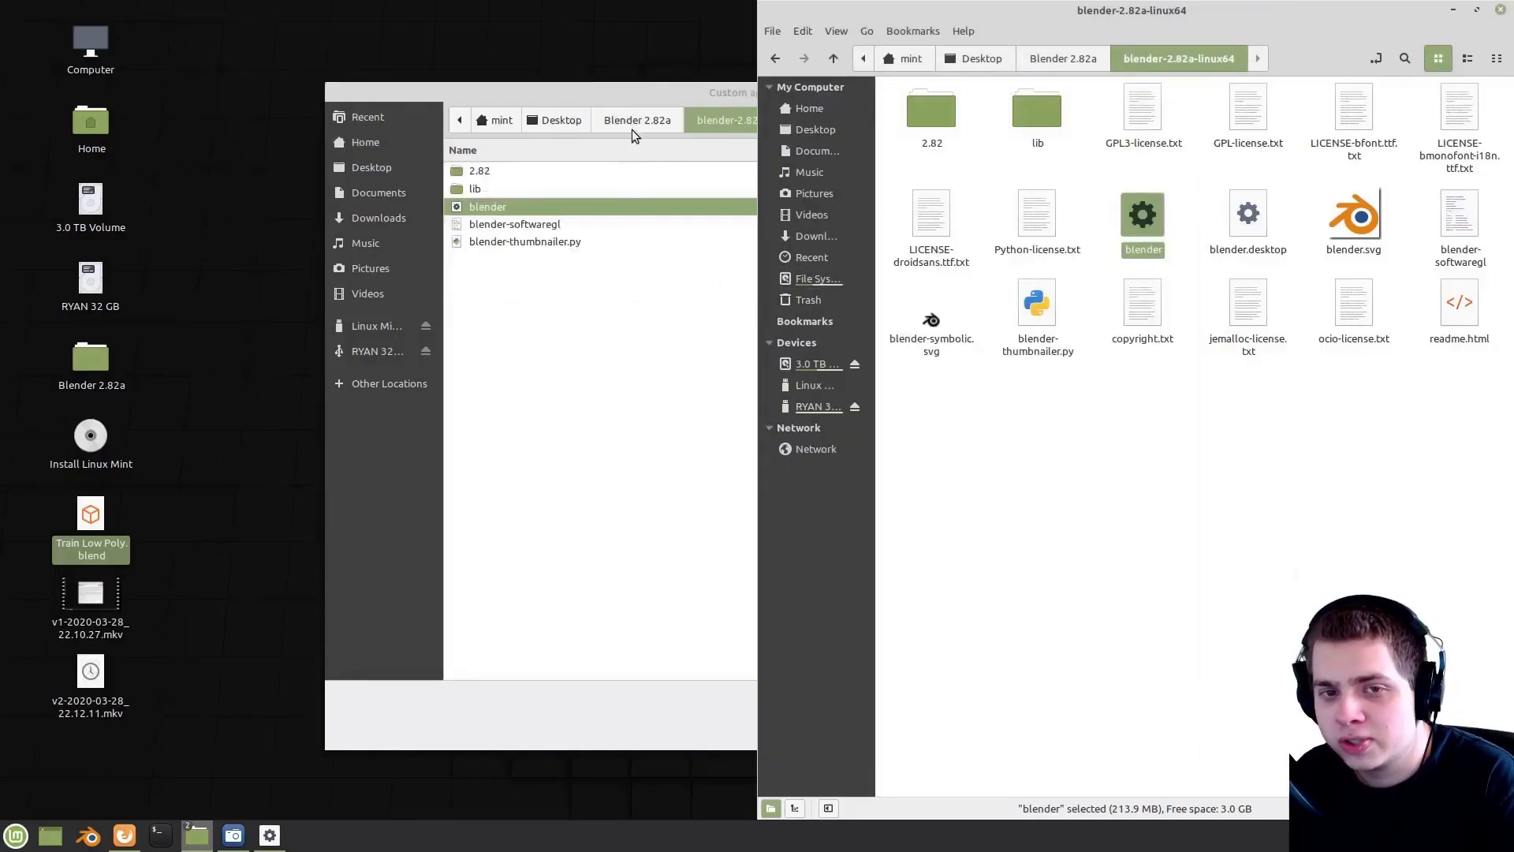
pyautogui.click(656, 89)
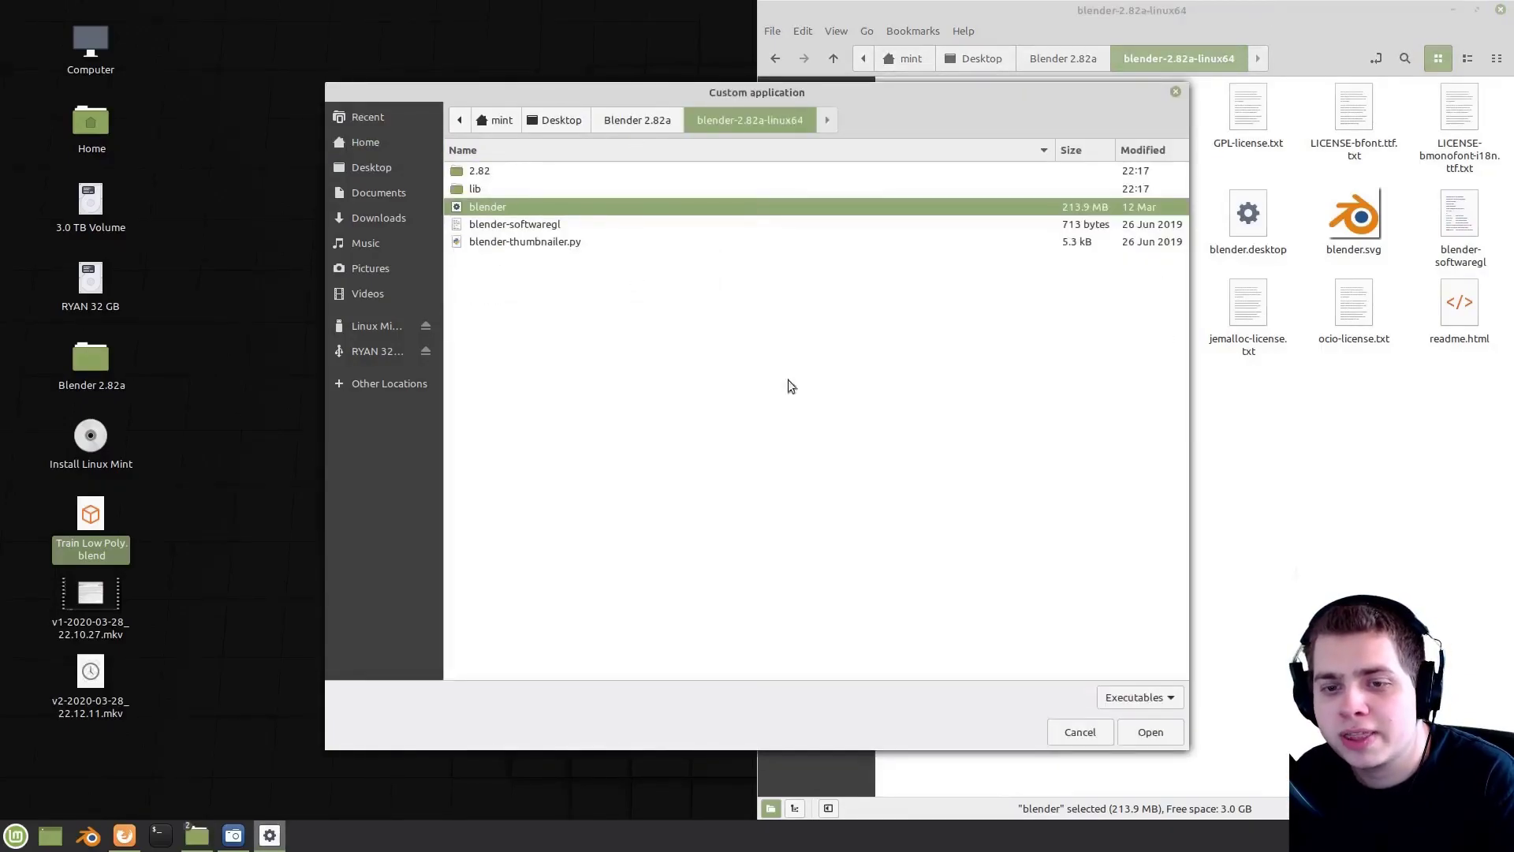
pyautogui.click(1140, 733)
# Set blender as the default for .blend files and open the scene
pyautogui.click(674, 215)
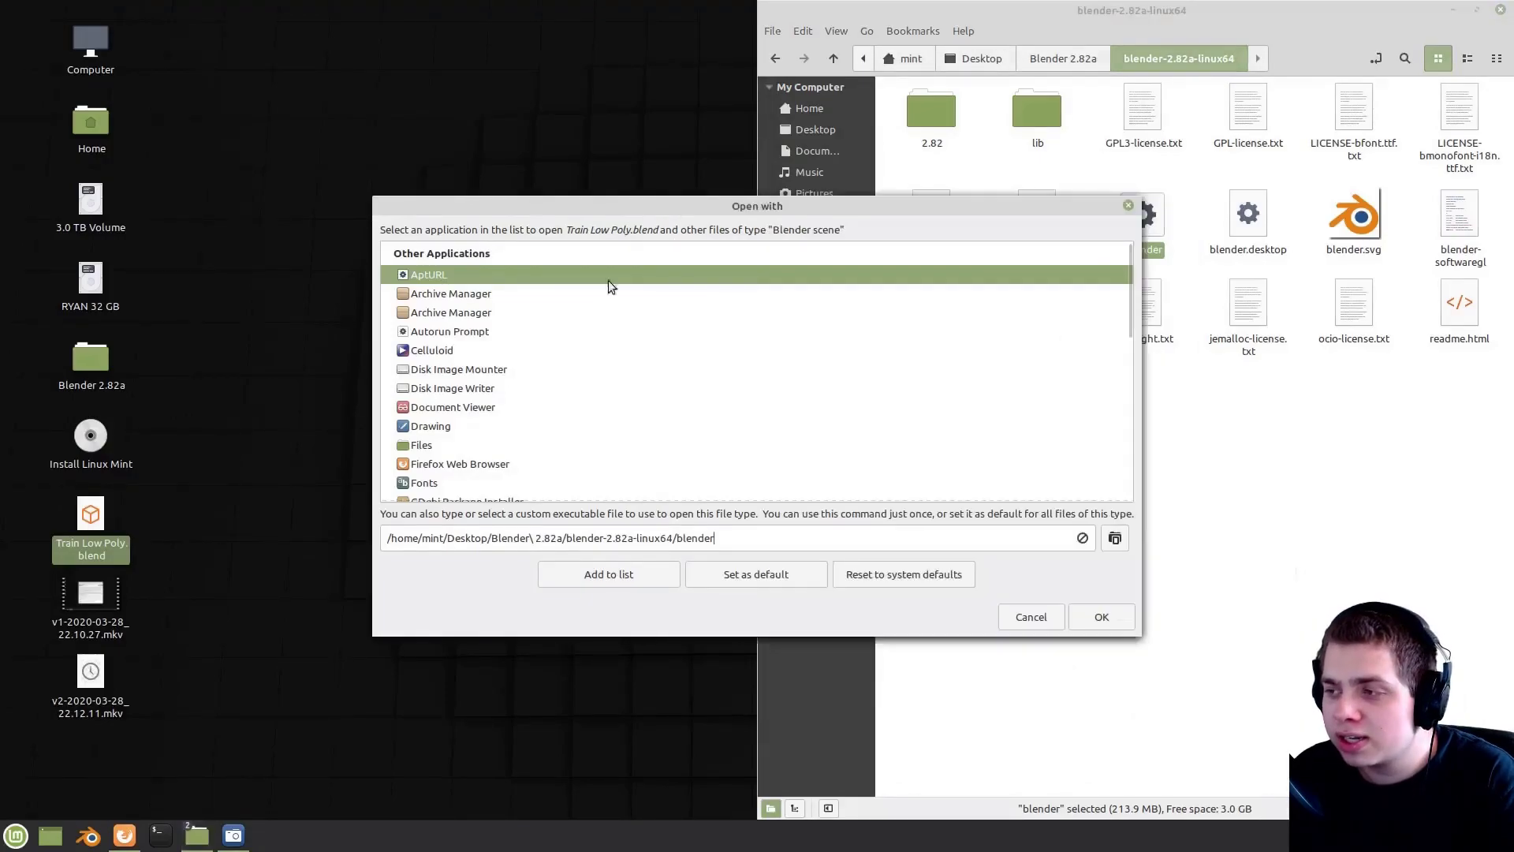
pyautogui.click(771, 575)
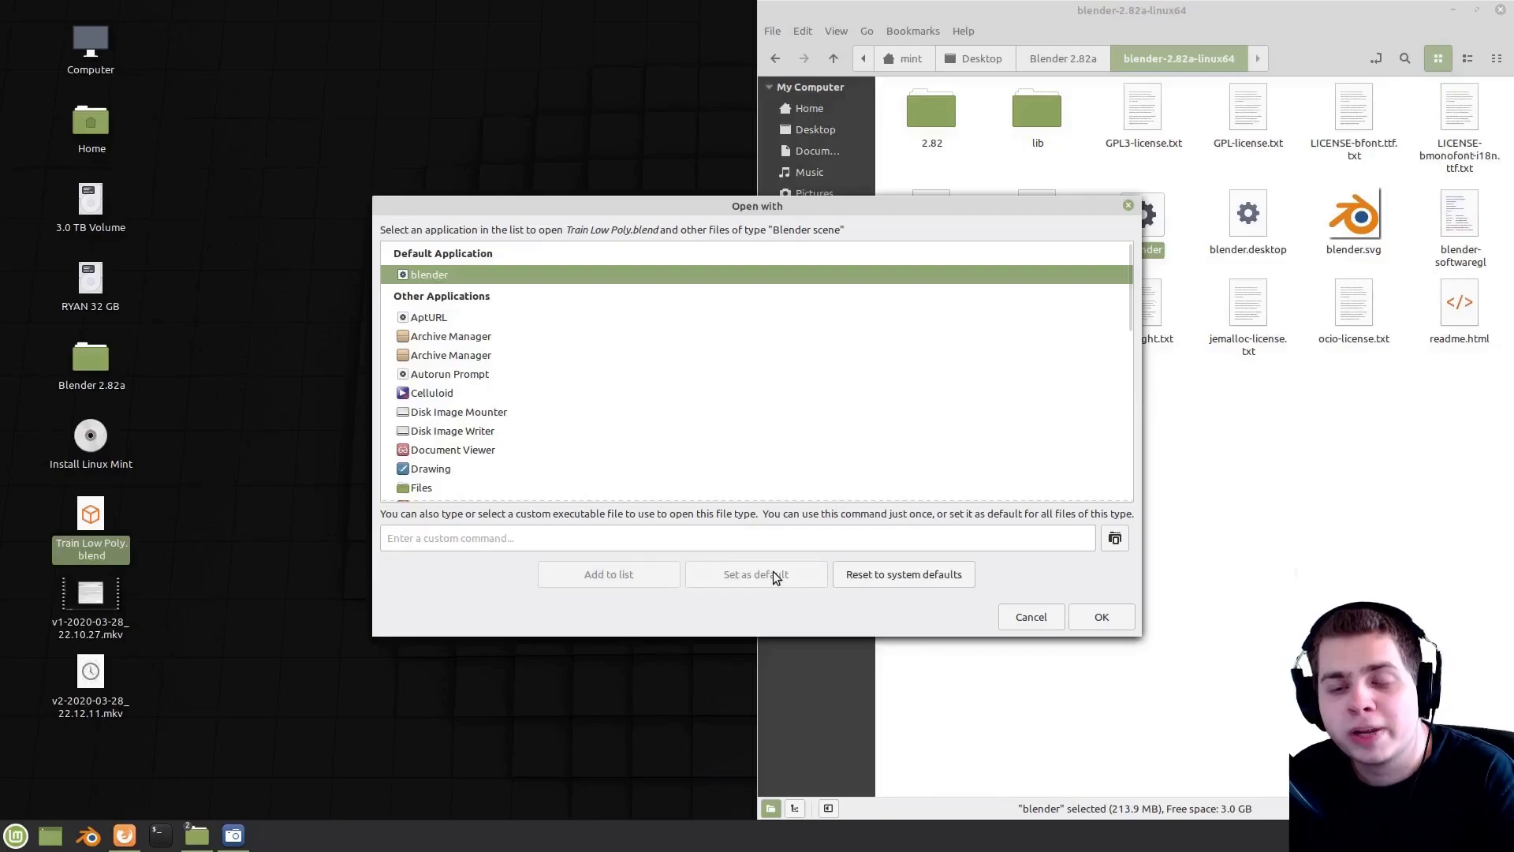
pyautogui.click(1099, 618)
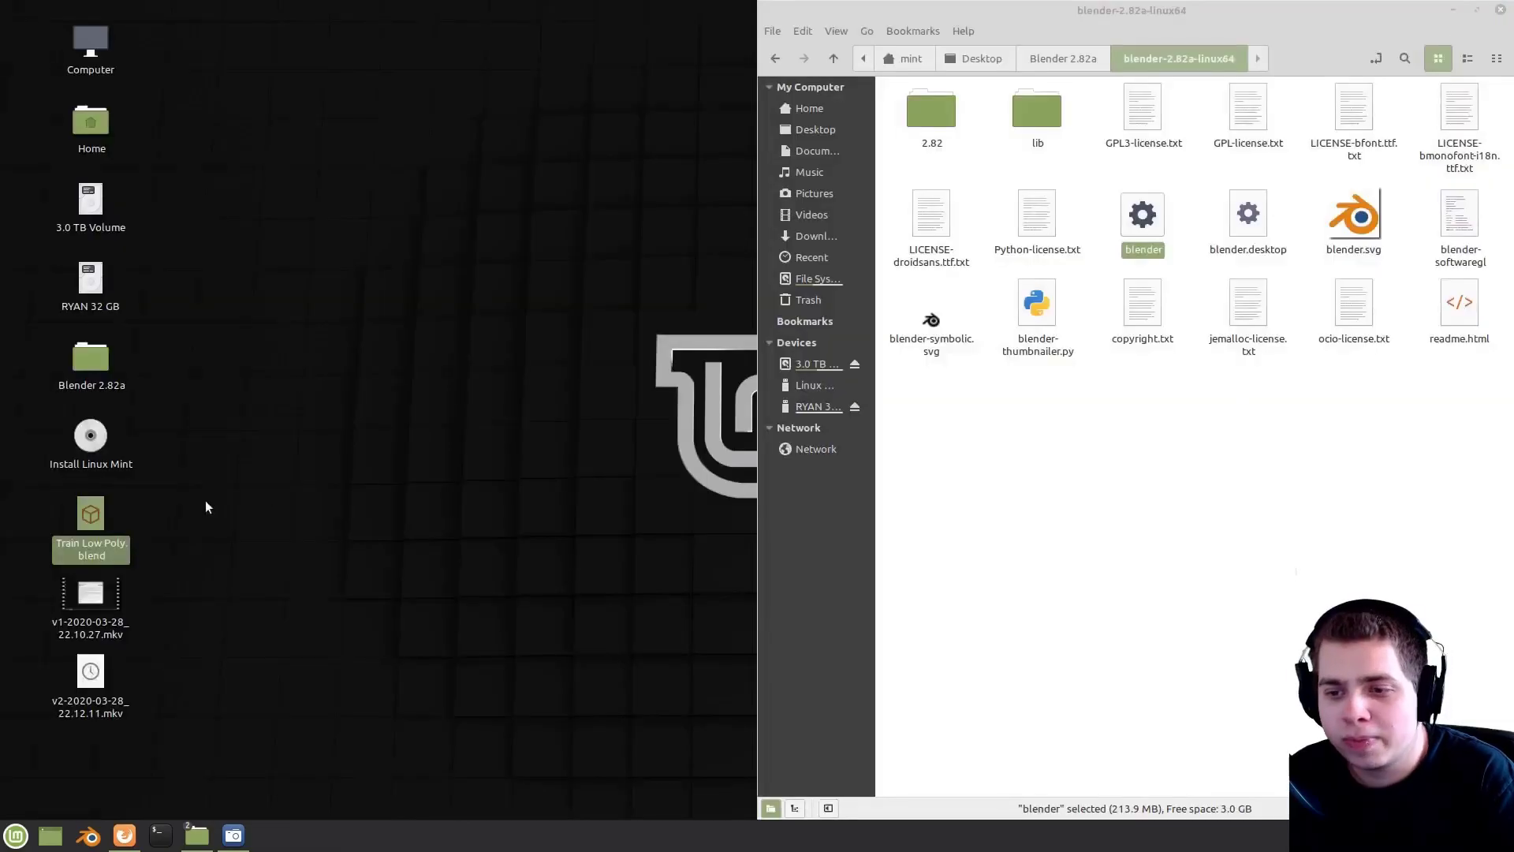
# Open Train Low Poly.blend with Blender, view the train scene, then close Blender
pyautogui.rightClick(93, 516)
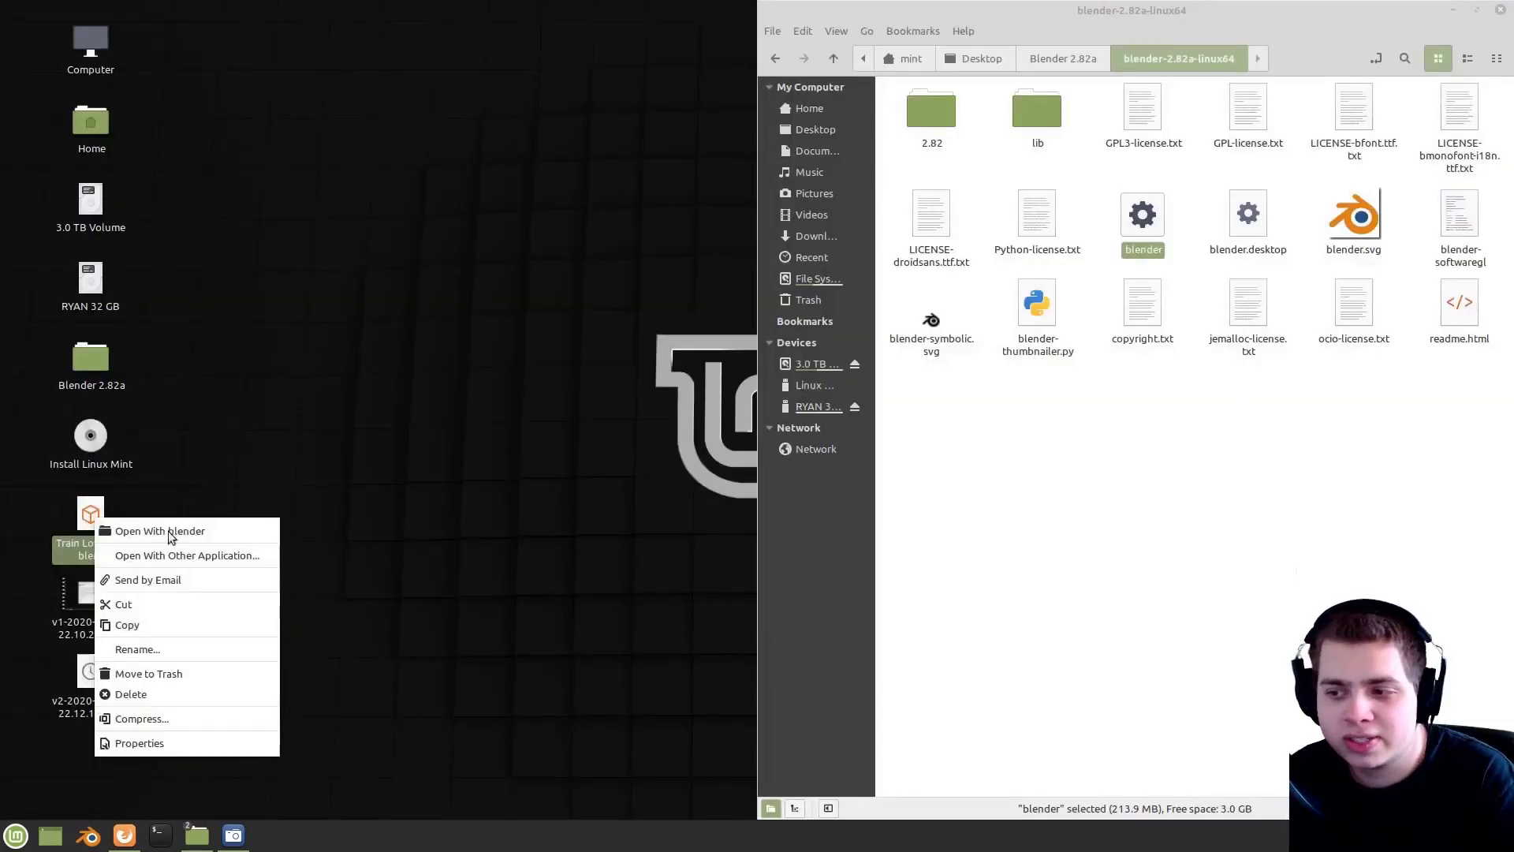
pyautogui.click(252, 529)
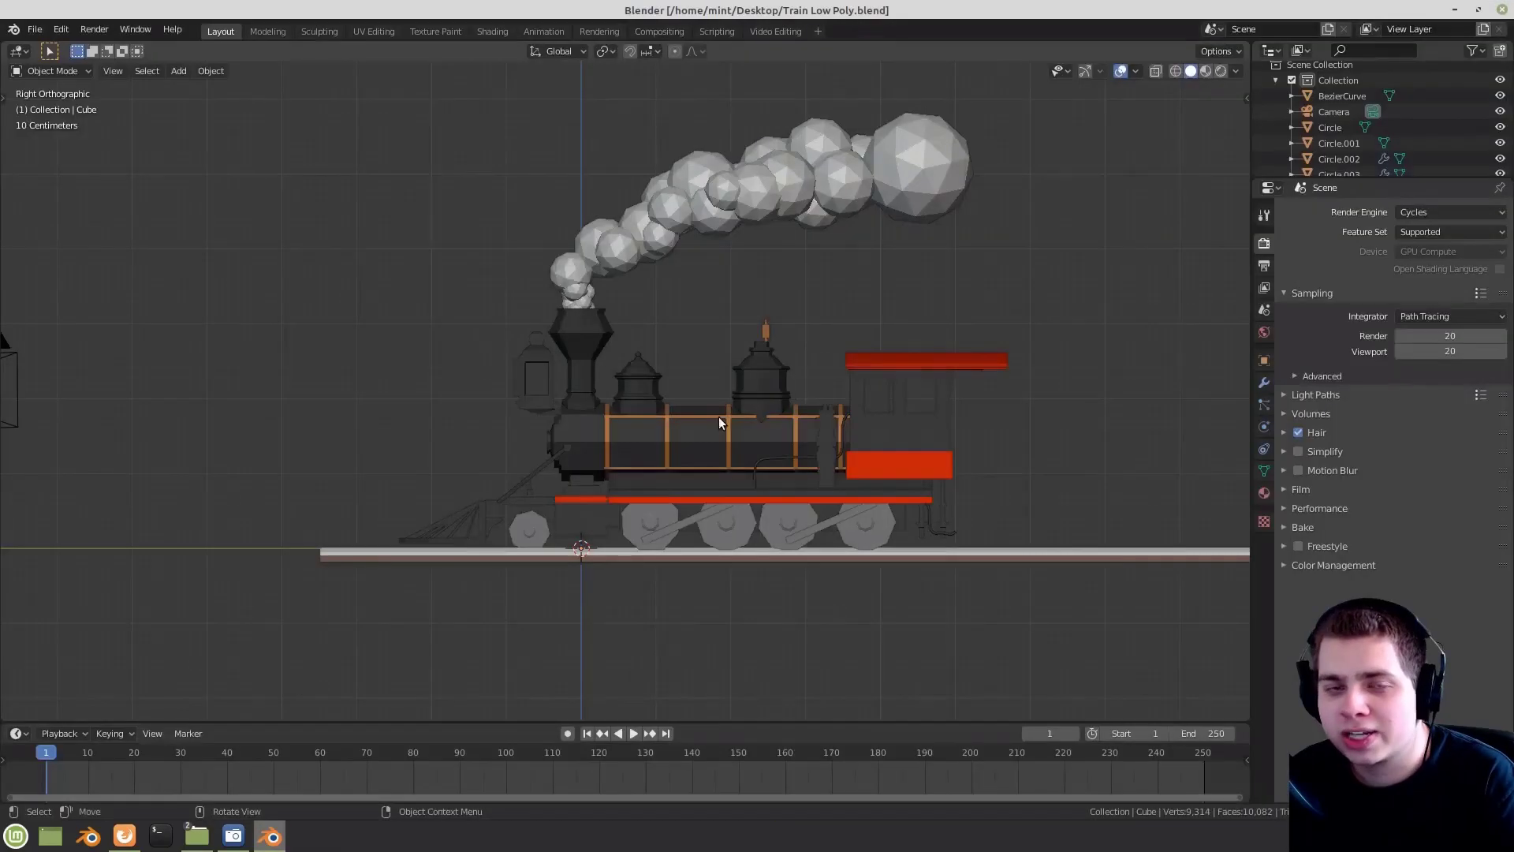
pyautogui.click(1501, 11)
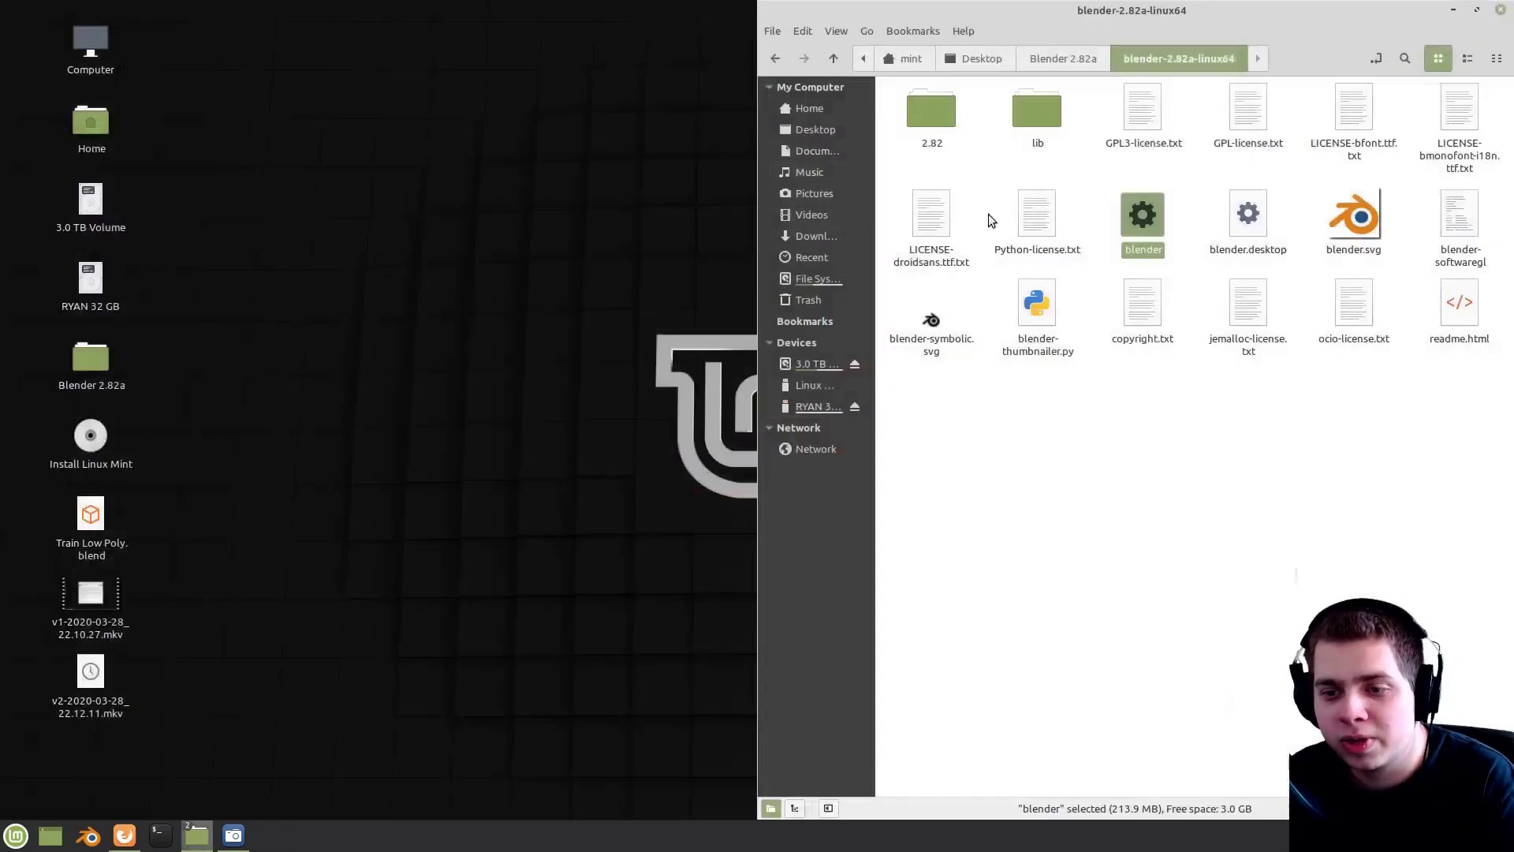